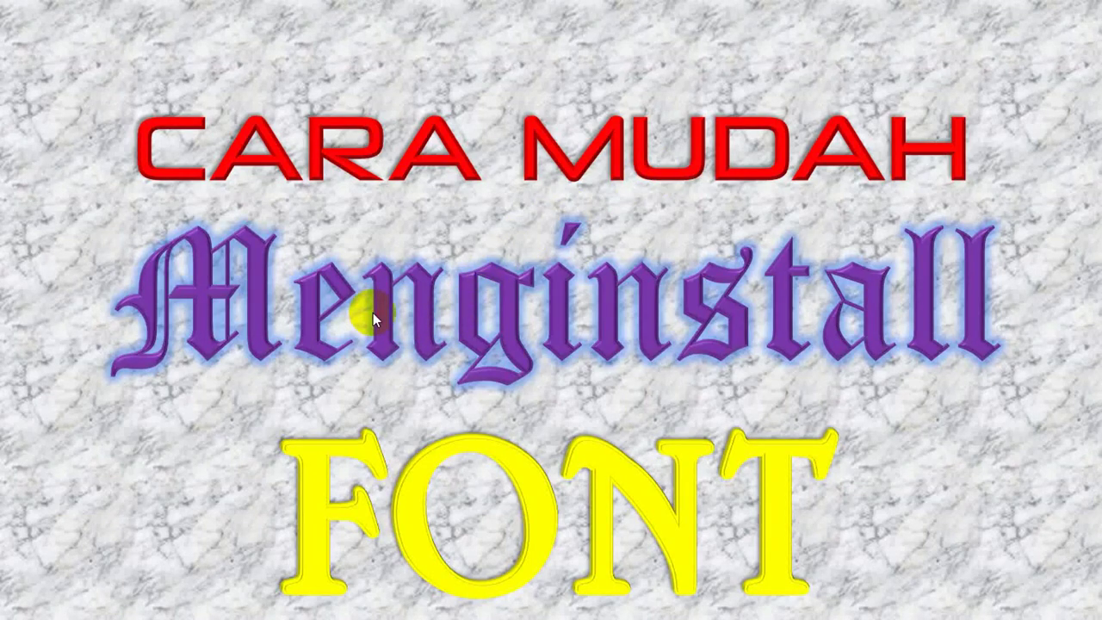
- Advance the Install Font.pptx slideshow to slide 2, the certificate, then exit the slideshow
{"action": "left_click", "coordinate": [435, 328]}
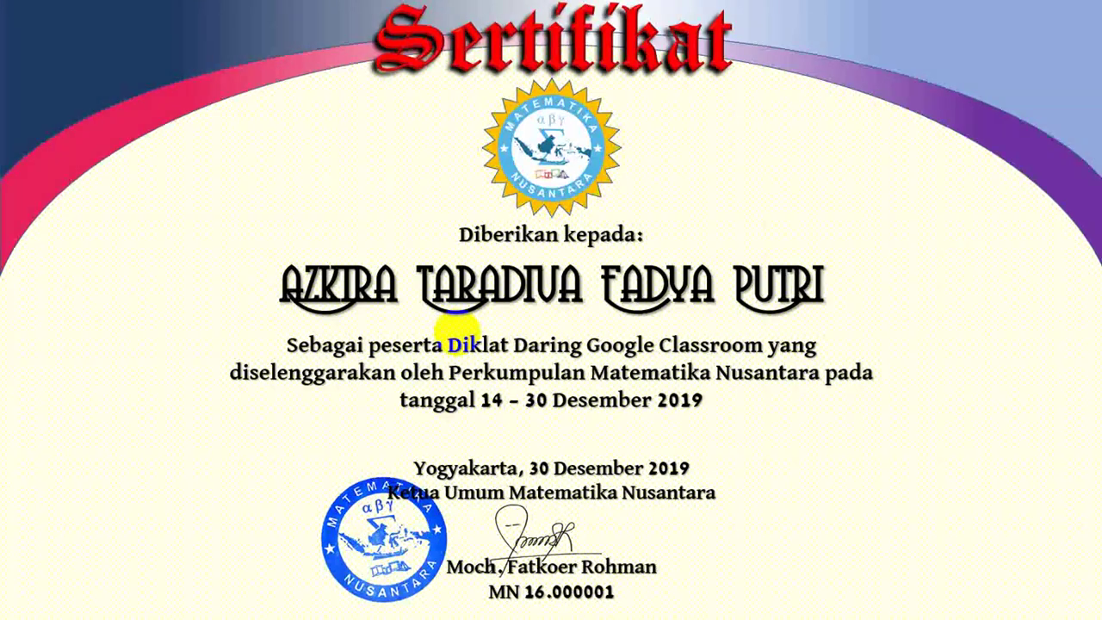
{"action": "key", "text": "Escape"}
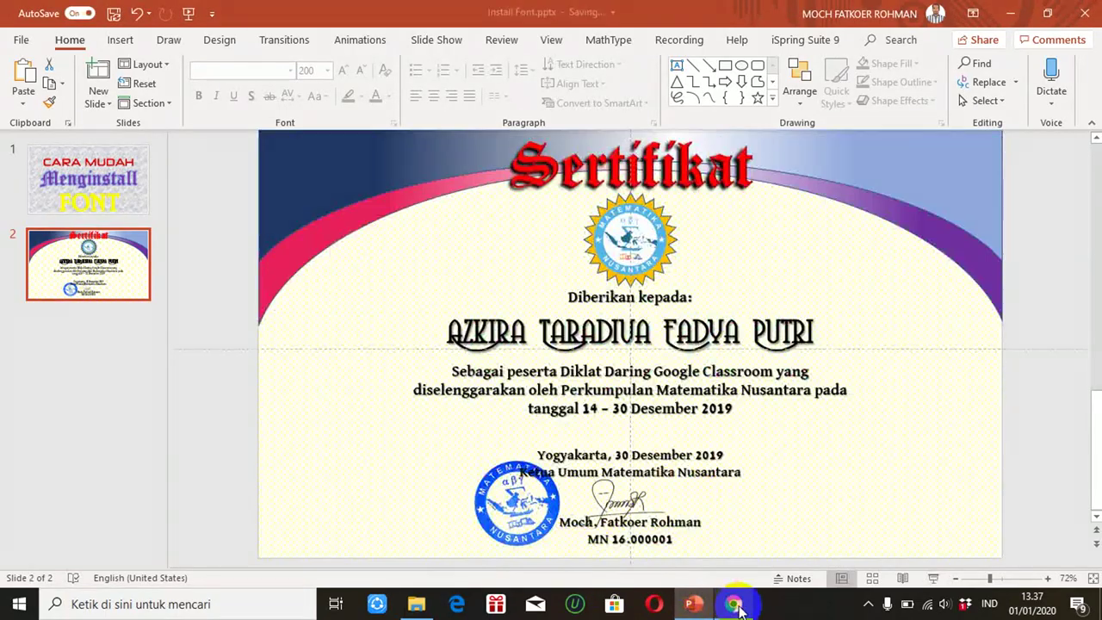
- Load 1001fonts.com in Chrome, accepting the address bar's suggested address
{"action": "left_click", "coordinate": [732, 602]}
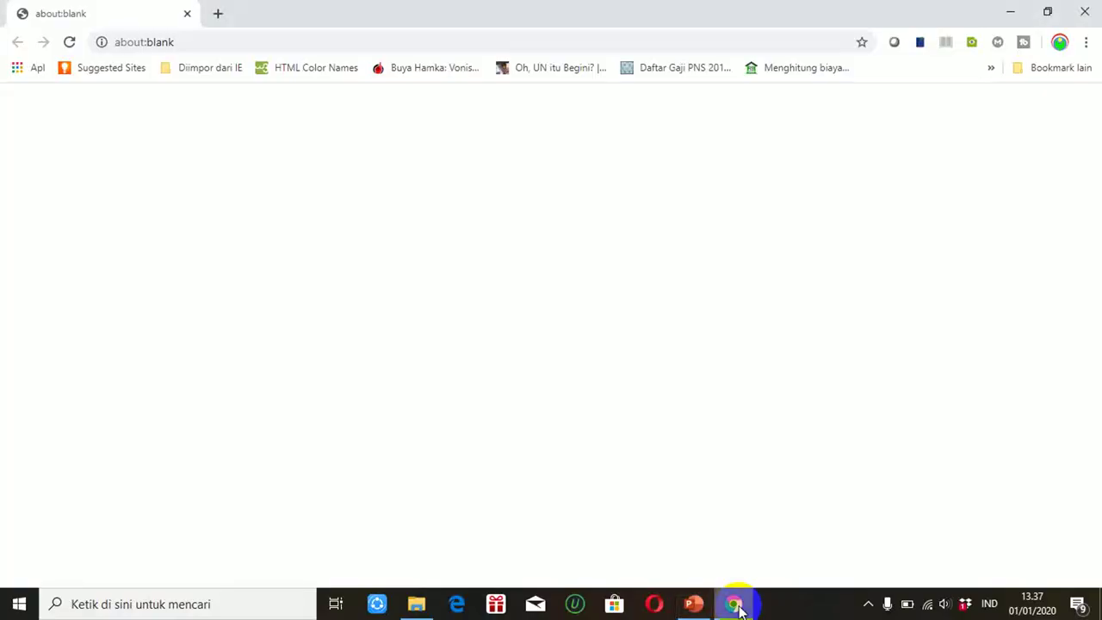
{"action": "left_click", "coordinate": [232, 43]}
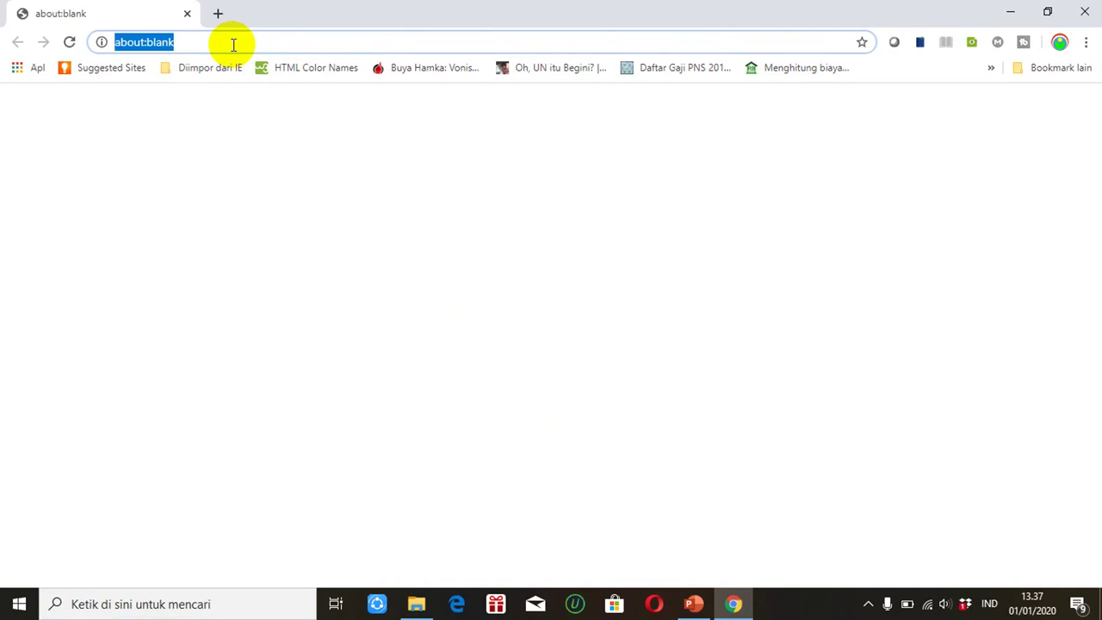
{"action": "type", "text": "10"}
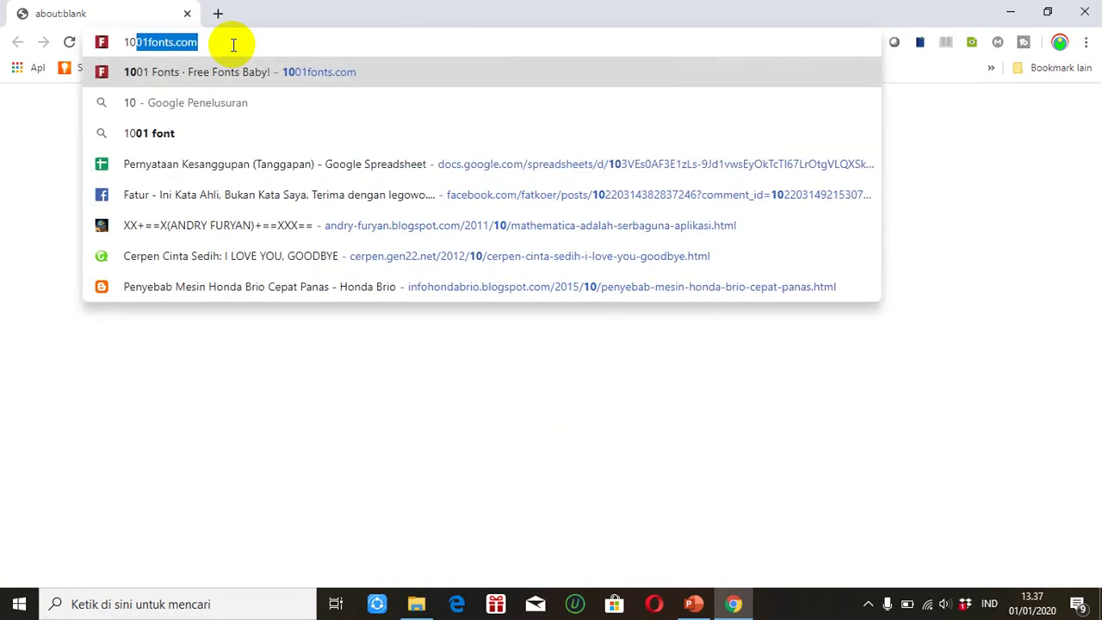
{"action": "key", "text": "Right"}
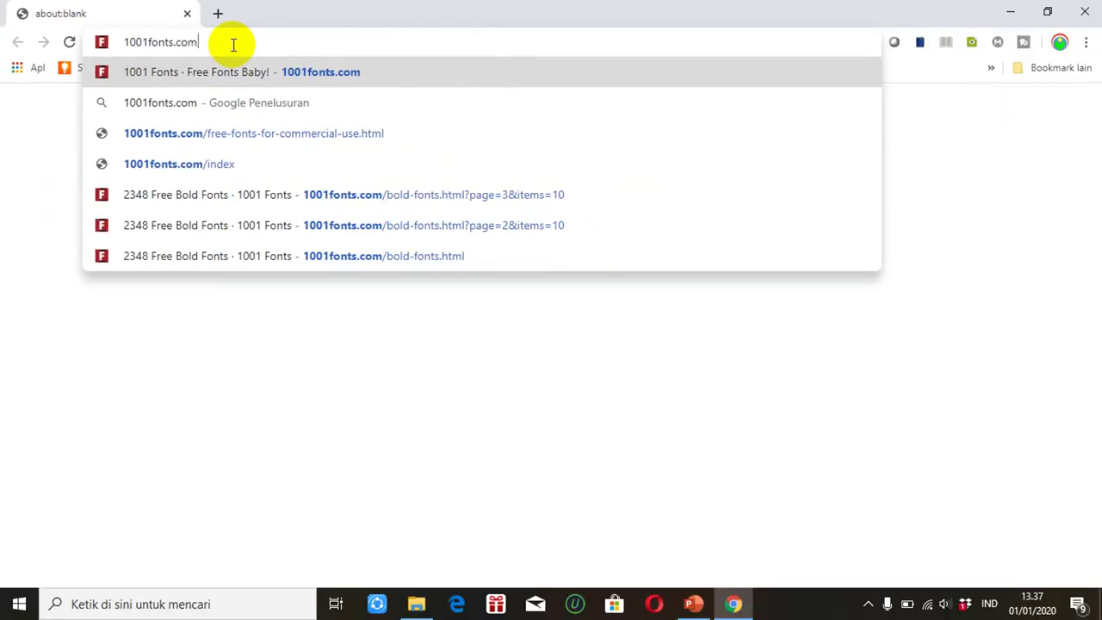
{"action": "key", "text": "Return"}
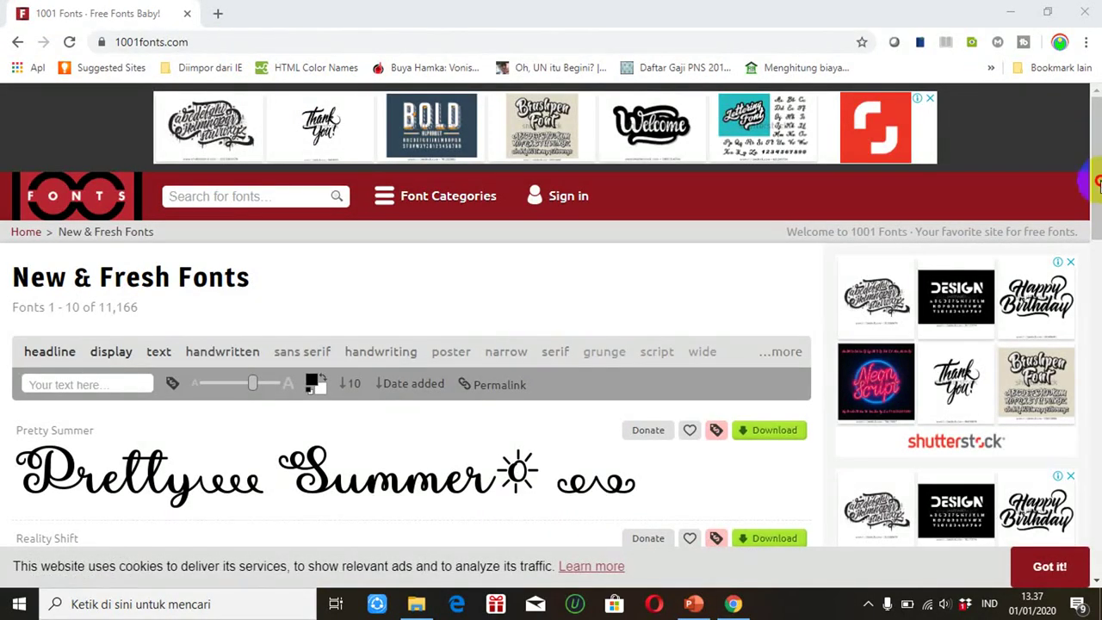
- Scroll to the bottom of New & Fresh Fonts, show the font categories, and pick Extra Wide
{"action": "scroll", "coordinate": [551, 344], "scroll_direction": "down", "scroll_amount": 3}
{"action": "scroll", "coordinate": [550, 344], "scroll_direction": "down", "scroll_amount": 1}
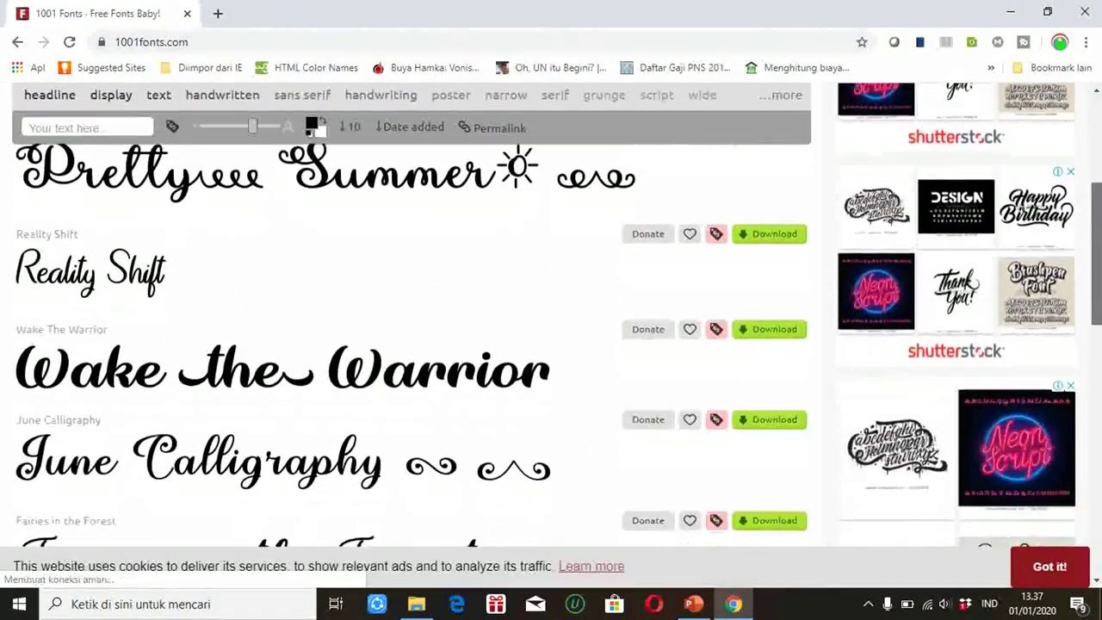
{"action": "scroll", "coordinate": [550, 345], "scroll_direction": "down", "scroll_amount": 1}
{"action": "scroll", "coordinate": [551, 344], "scroll_direction": "down", "scroll_amount": 1}
{"action": "scroll", "coordinate": [550, 344], "scroll_direction": "down", "scroll_amount": 1}
{"action": "scroll", "coordinate": [1097, 345], "scroll_direction": "down", "scroll_amount": 1}
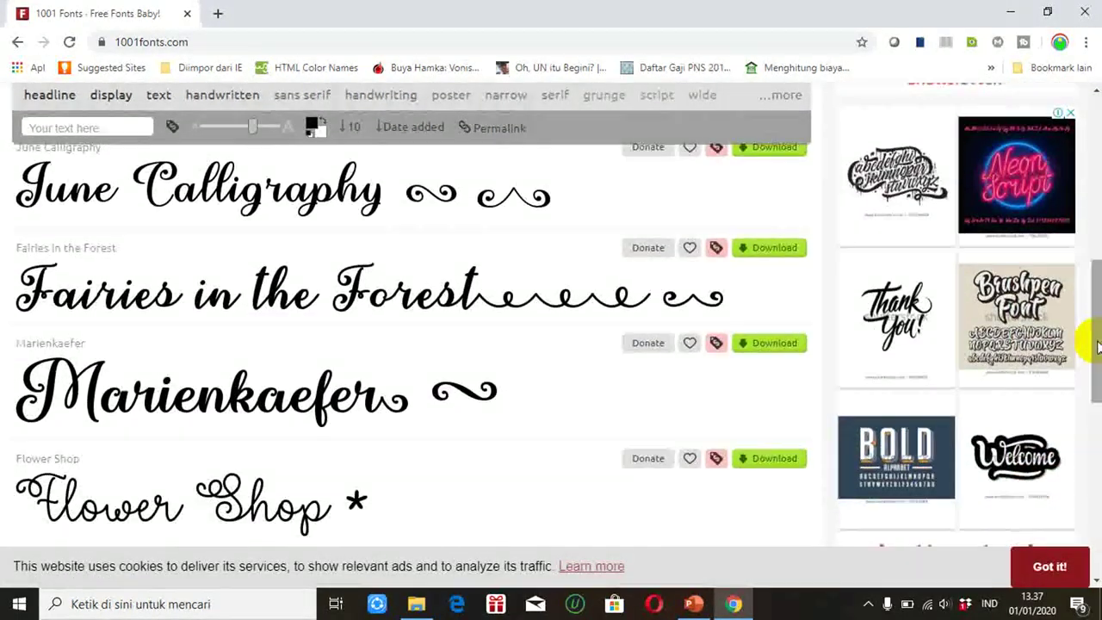
{"action": "left_click_drag", "start_coordinate": [1097, 345], "coordinate": [1095, 281]}
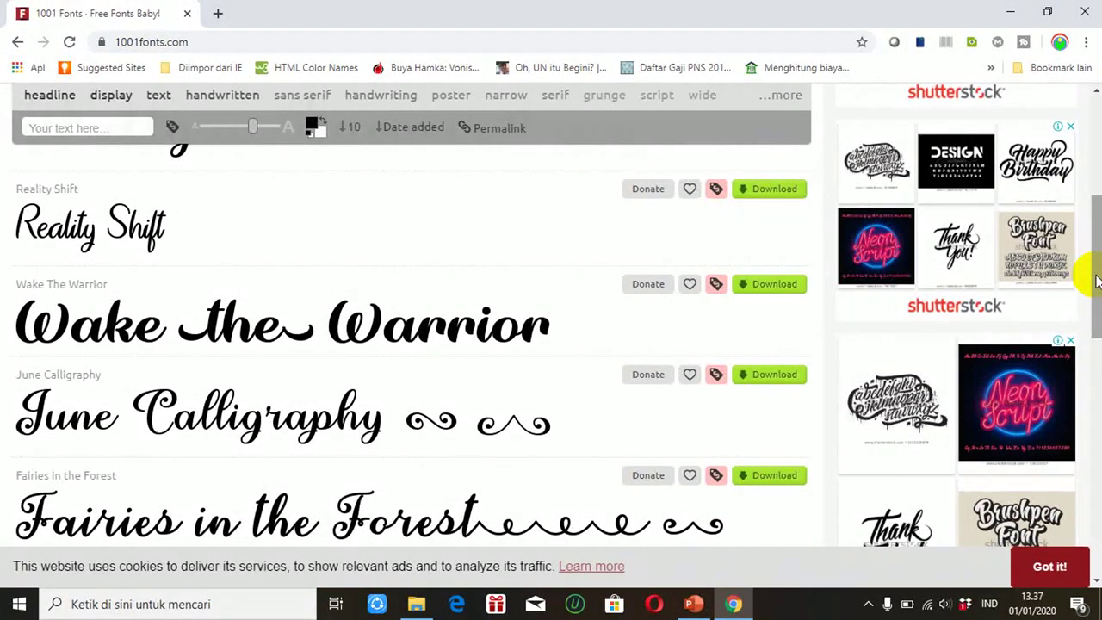
{"action": "mouse_move", "coordinate": [1097, 281]}
{"action": "left_mouse_down"}
{"action": "mouse_move", "coordinate": [1095, 148]}
{"action": "mouse_move", "coordinate": [1096, 508]}
{"action": "left_mouse_up"}
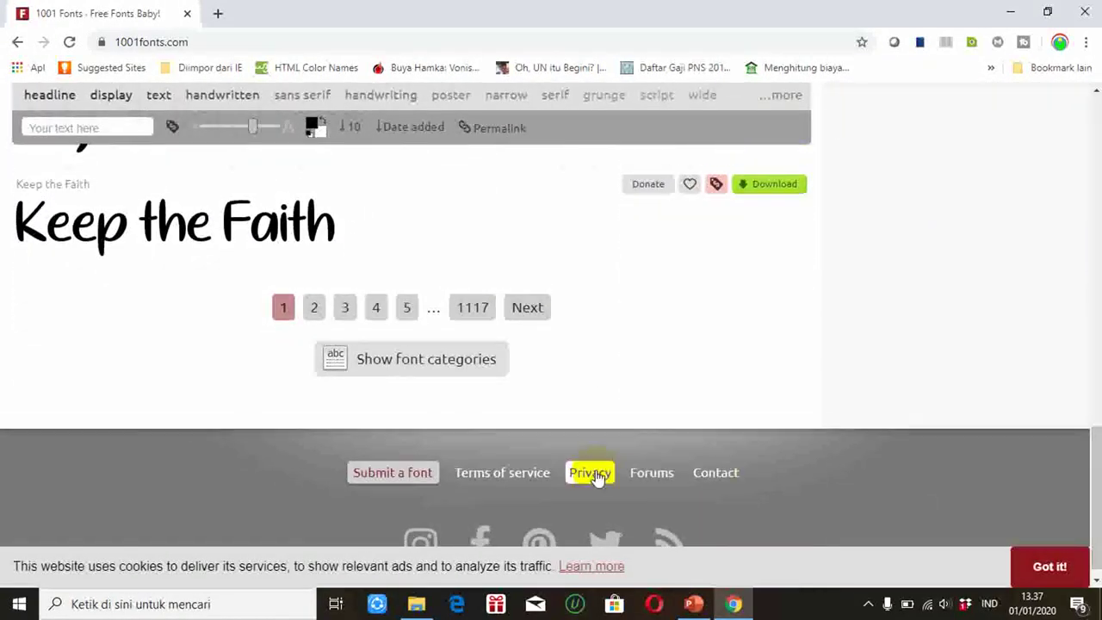
{"action": "left_click", "coordinate": [398, 364]}
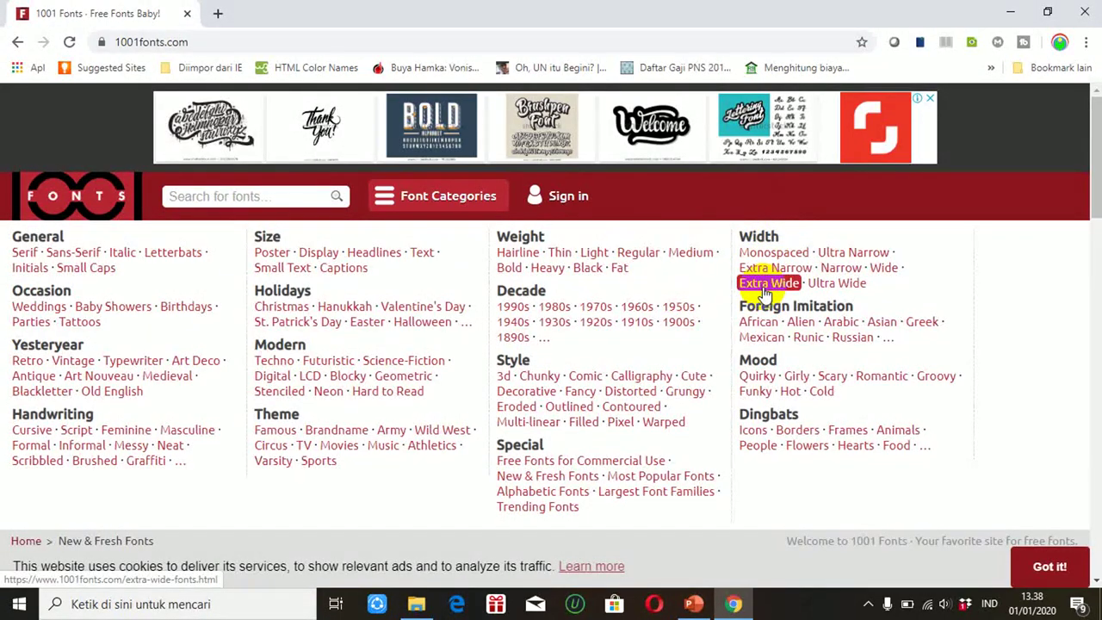
{"action": "left_click", "coordinate": [763, 289]}
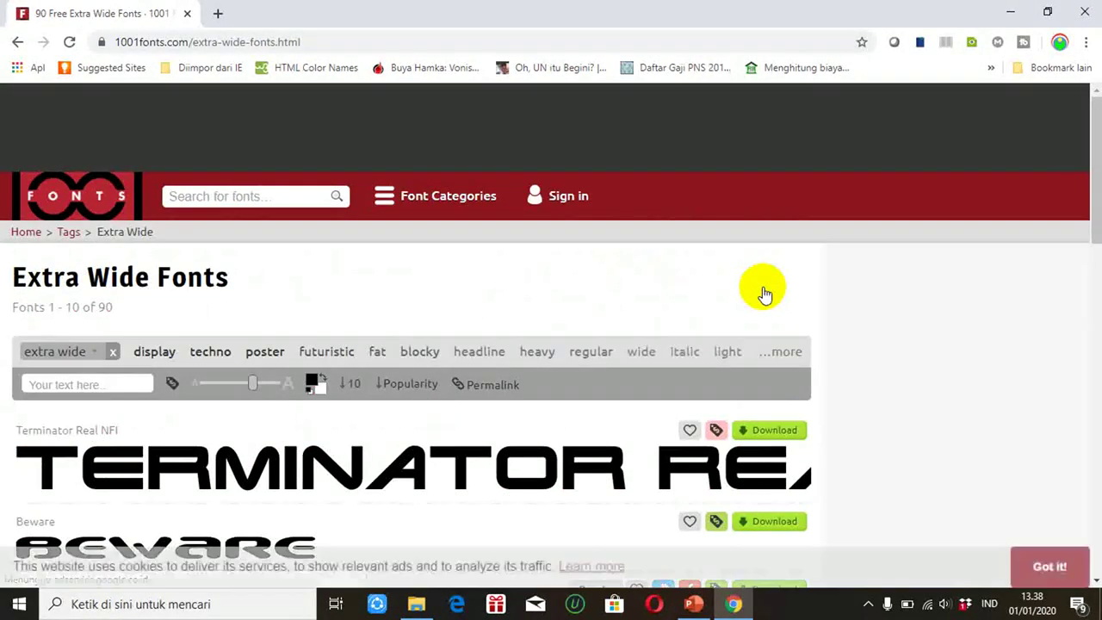
- Download Beware from the Extra Wide Fonts list and open the resulting beware.zip
{"action": "left_click_drag", "start_coordinate": [1097, 151], "coordinate": [1097, 196]}
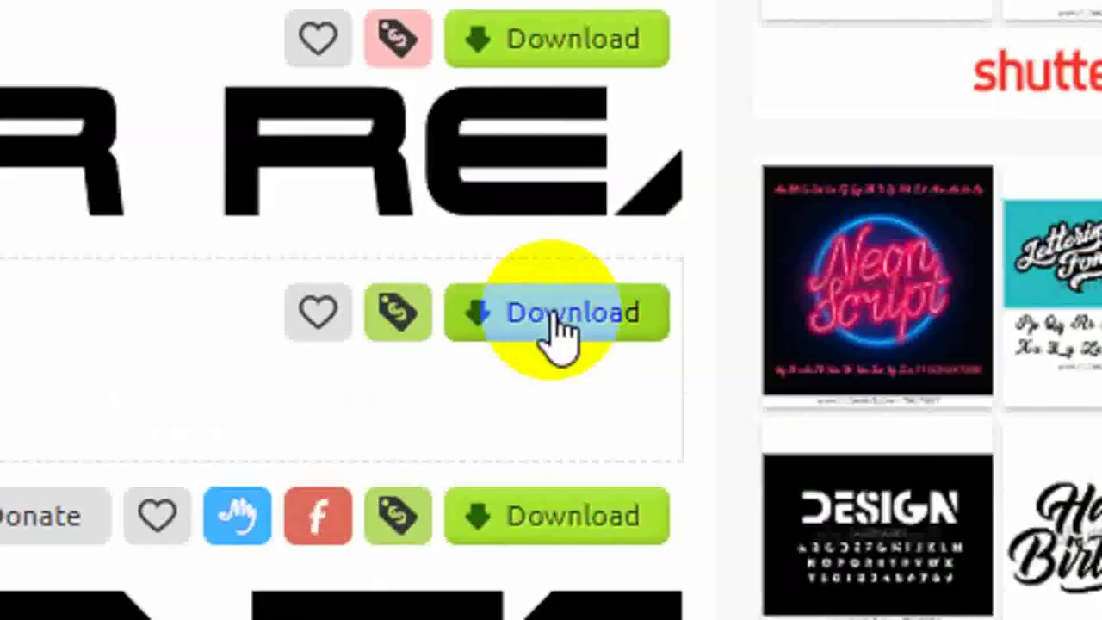
{"action": "left_click", "coordinate": [769, 370]}
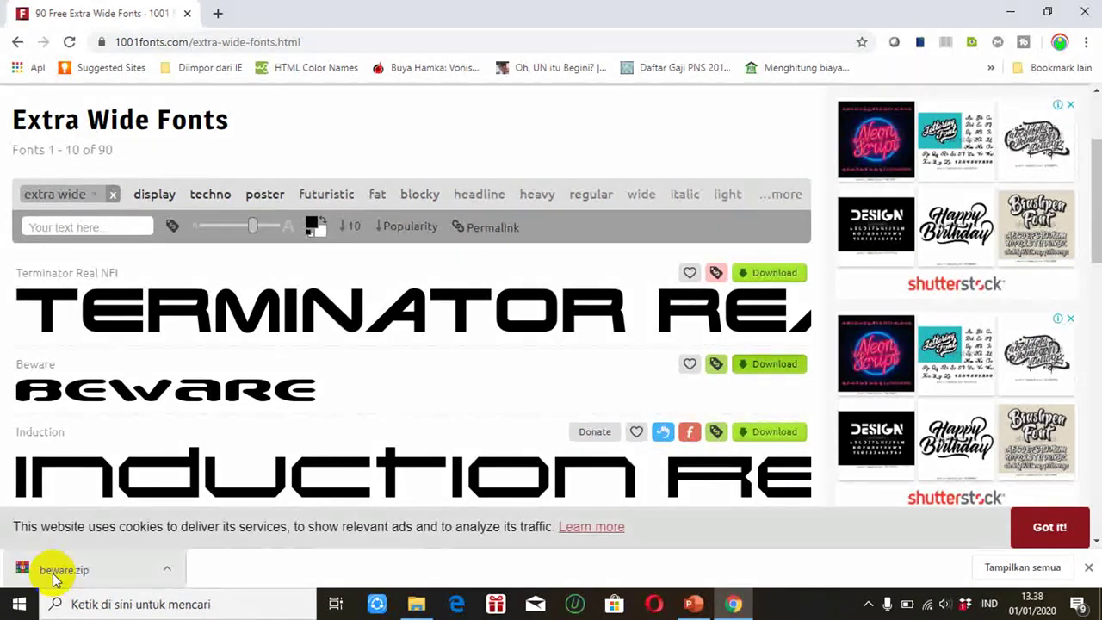
{"action": "left_click", "coordinate": [54, 578]}
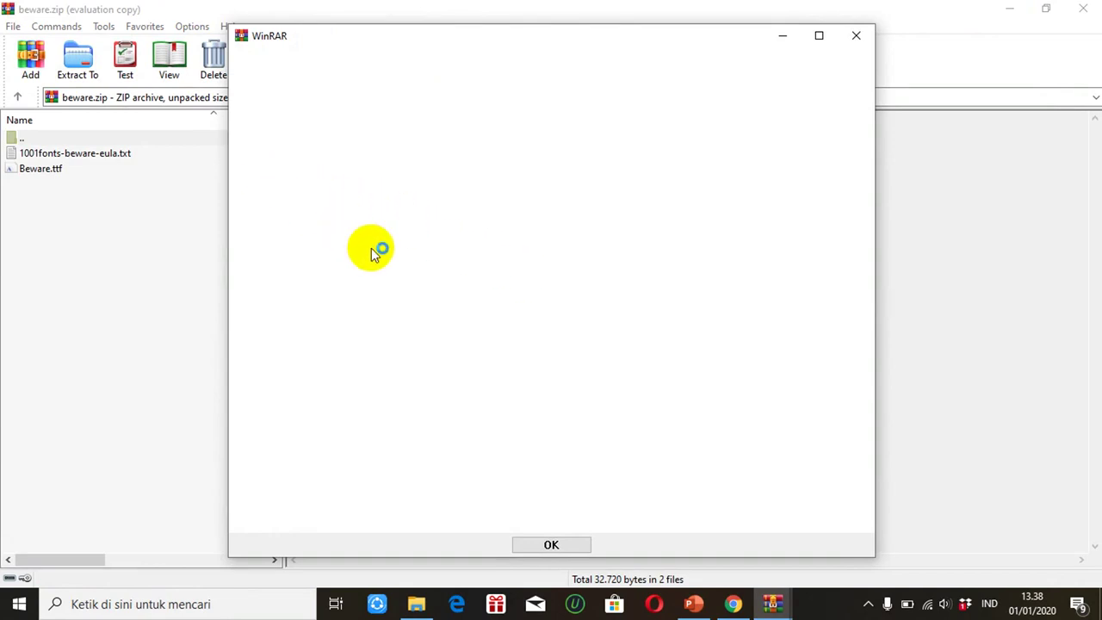
- Dismiss the WinRAR evaluation notice and select Beware.ttf inside beware.zip
{"action": "left_click", "coordinate": [551, 545]}
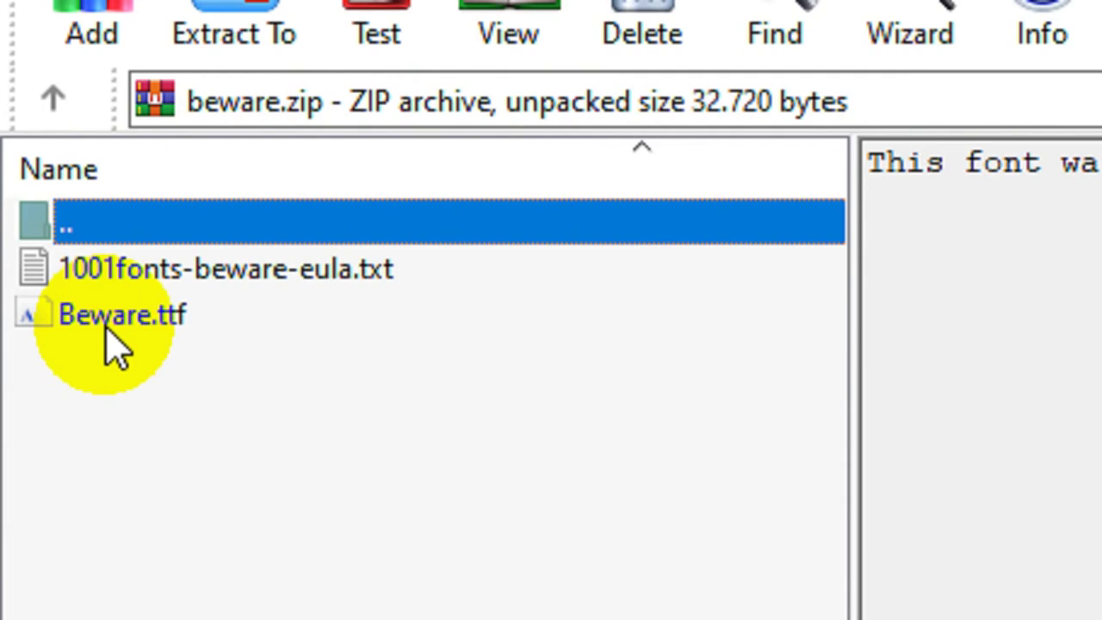
{"action": "left_click", "coordinate": [107, 327]}
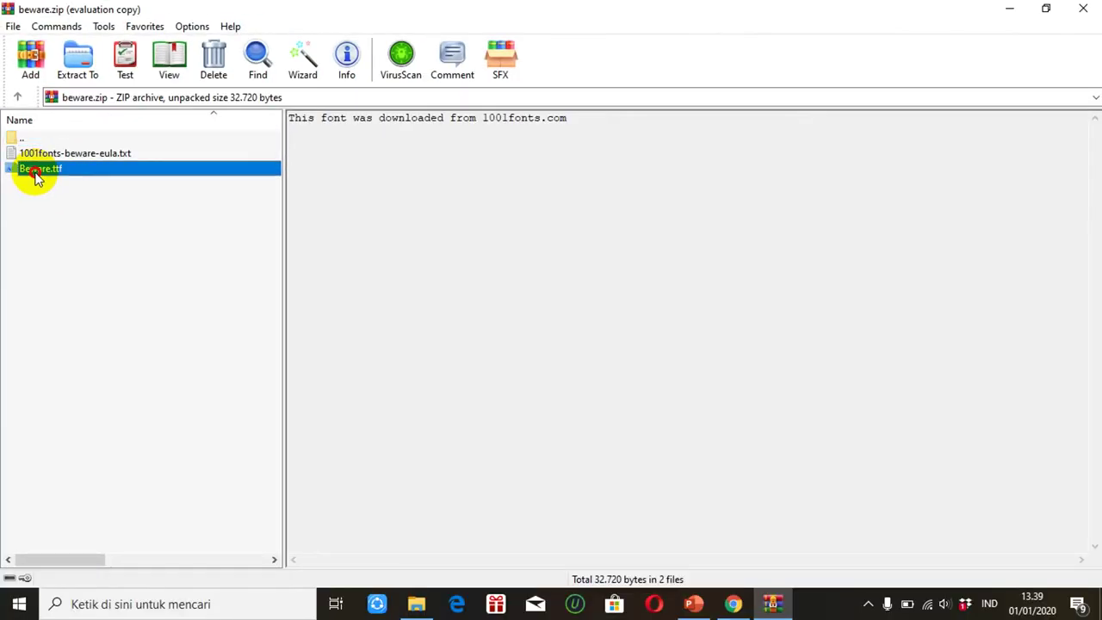
- Install Beware.ttf through Windows Font Viewer and switch back to PowerPoint
{"action": "double_click", "coordinate": [37, 172]}
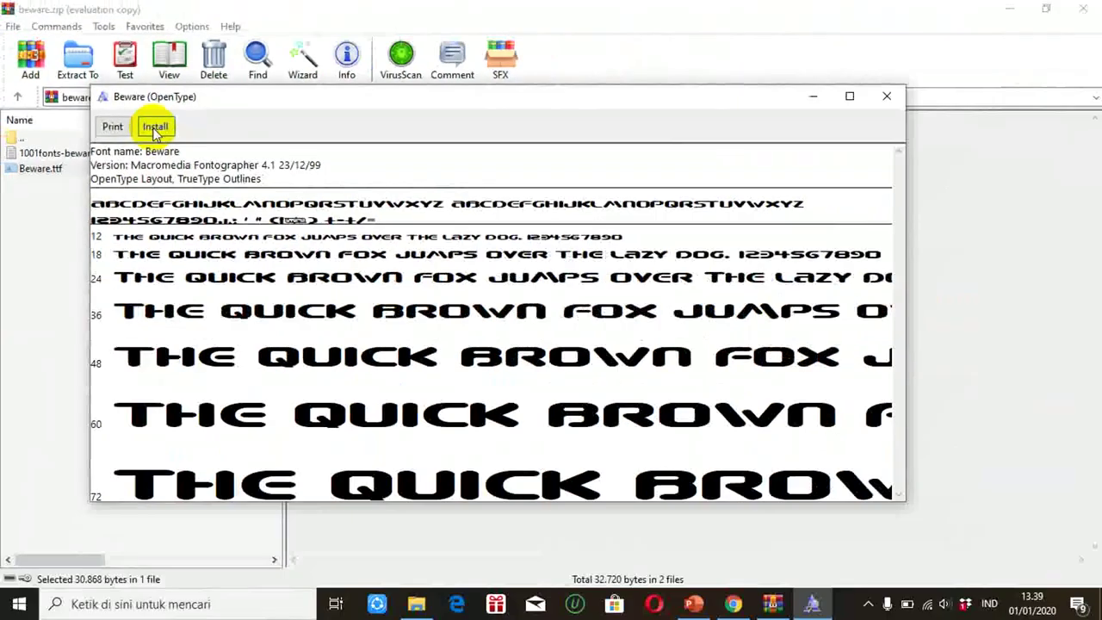
{"action": "left_click", "coordinate": [277, 241]}
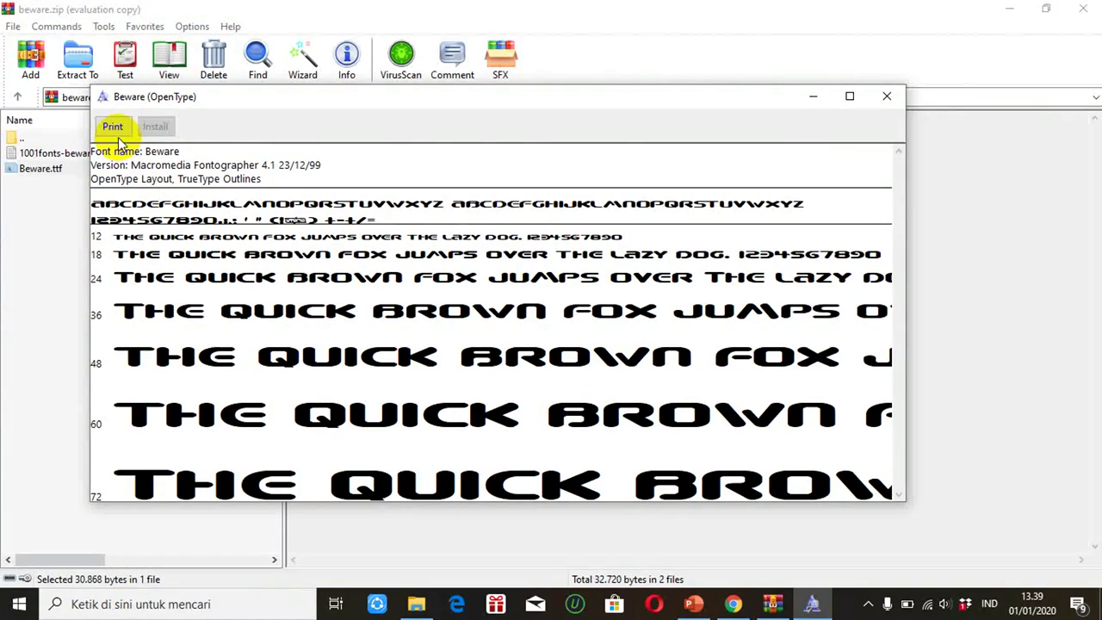
{"action": "left_click", "coordinate": [693, 604]}
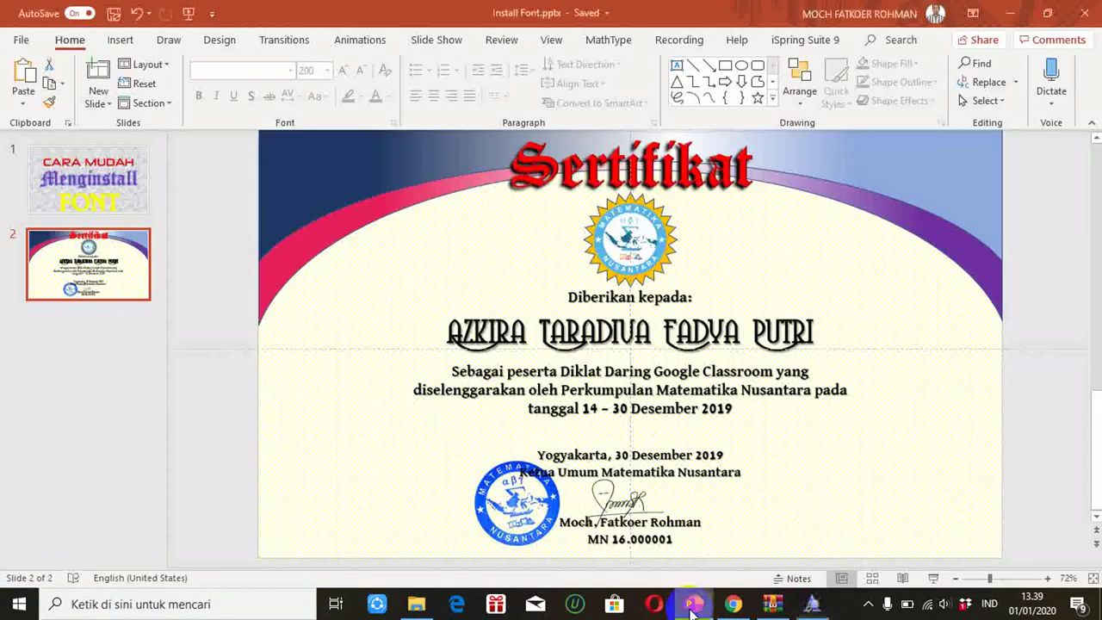
- Add a new slide after slide 2 with a text box reading PENDAHULUAN
{"action": "left_click", "coordinate": [140, 269]}
{"action": "key", "text": "Return"}
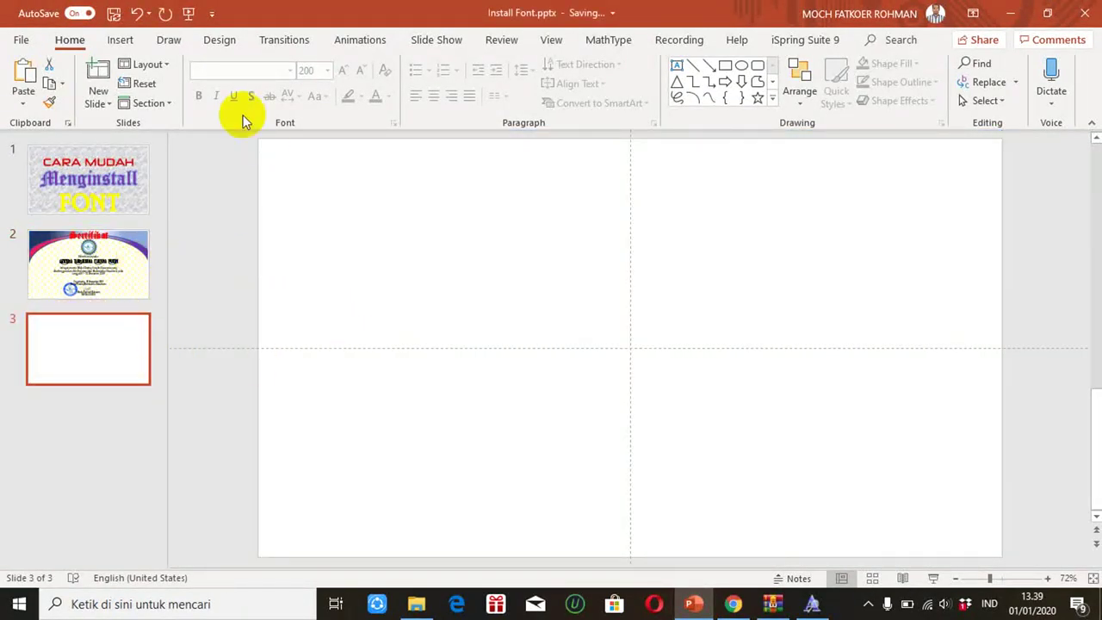
{"action": "left_click", "coordinate": [120, 43]}
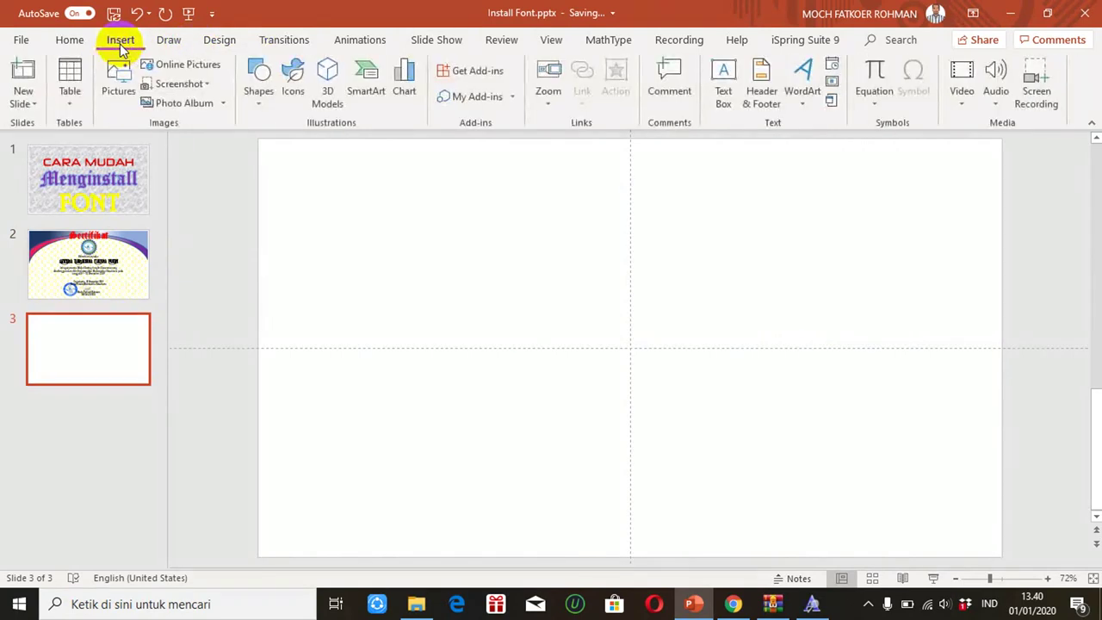
{"action": "left_click", "coordinate": [727, 86]}
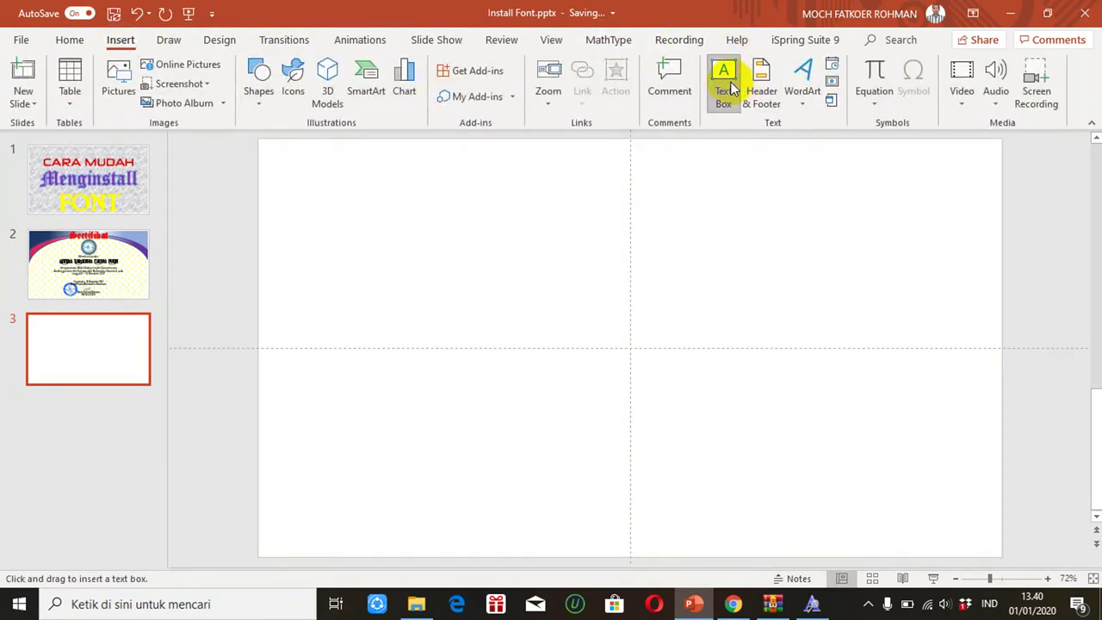
{"action": "left_click_drag", "start_coordinate": [418, 259], "coordinate": [826, 448]}
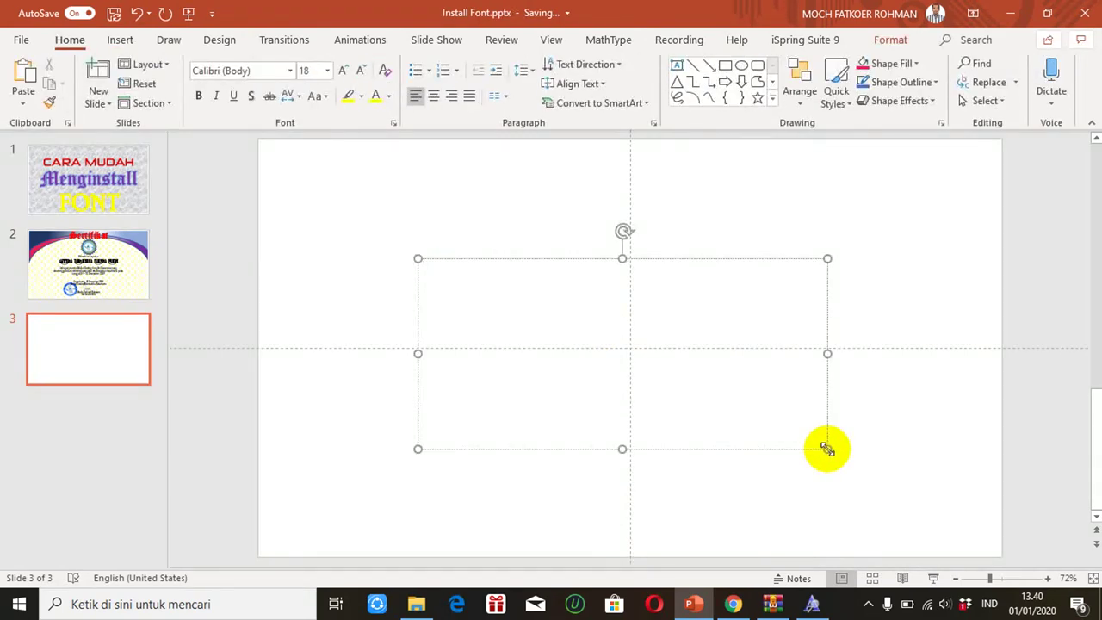
{"action": "type", "text": "PENDAHULUAN"}
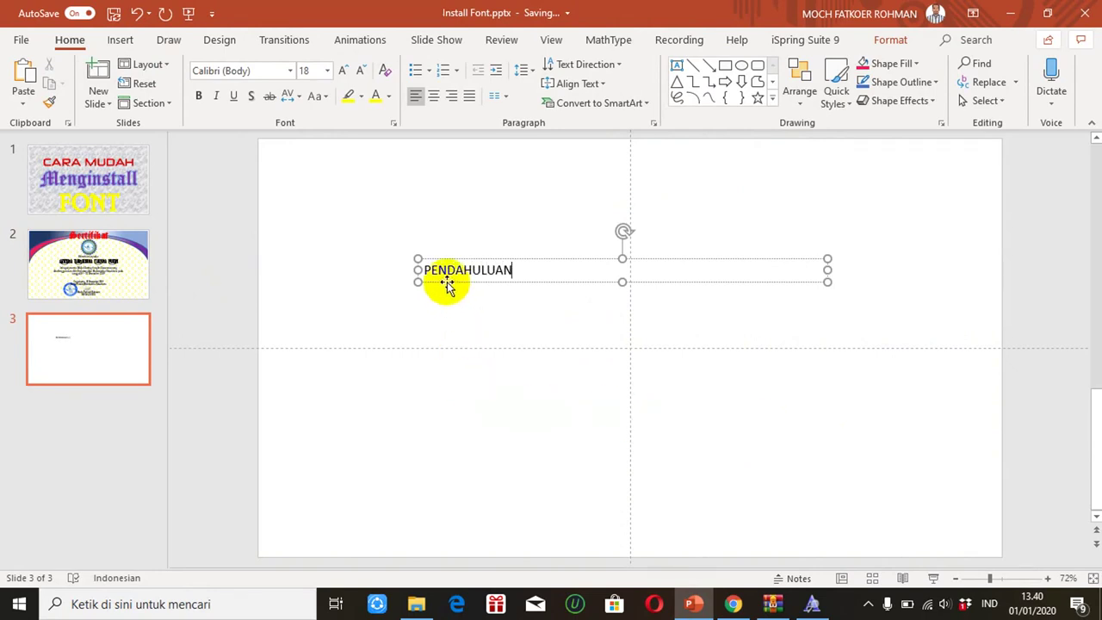
- Make PENDAHULUAN size 96 and widen its text box so it fits on one line
{"action": "left_click", "coordinate": [327, 71]}
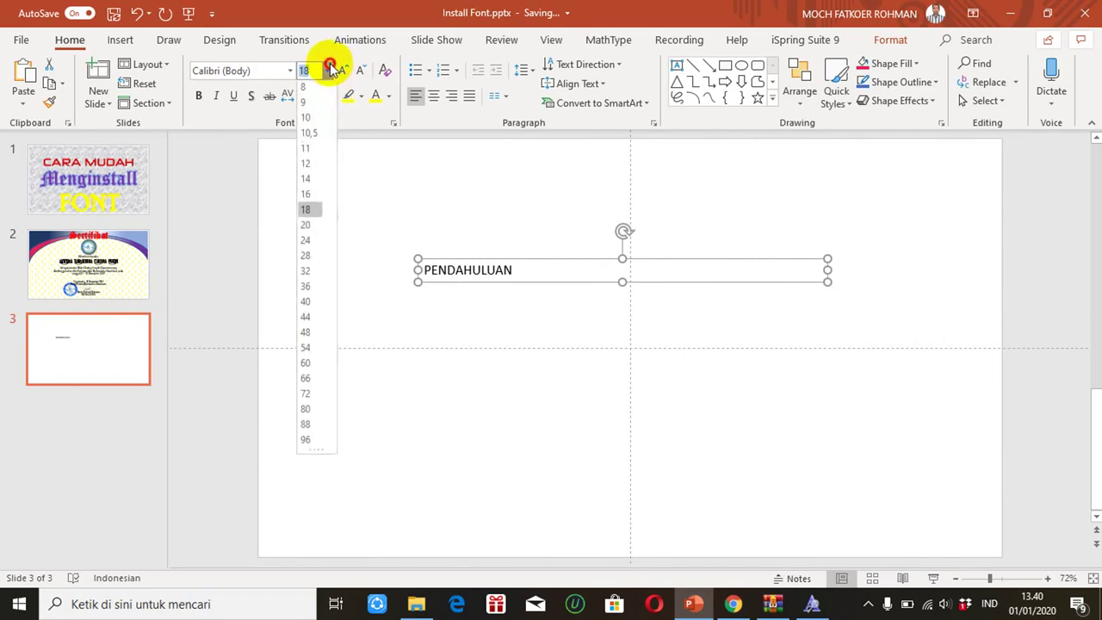
{"action": "left_click", "coordinate": [305, 442]}
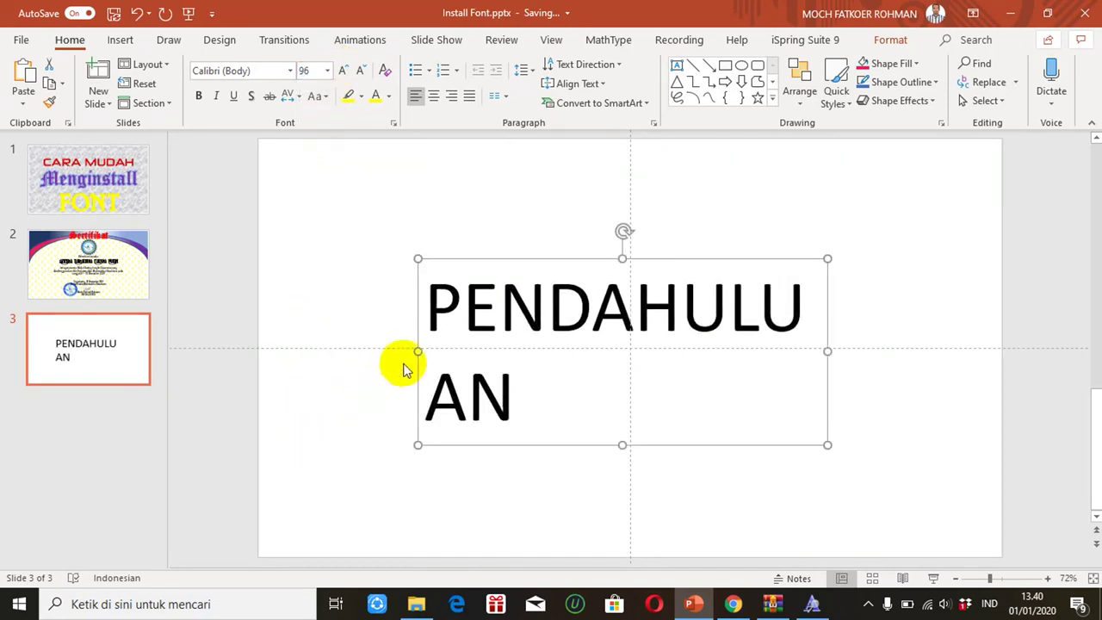
{"action": "left_click_drag", "start_coordinate": [408, 350], "coordinate": [298, 342]}
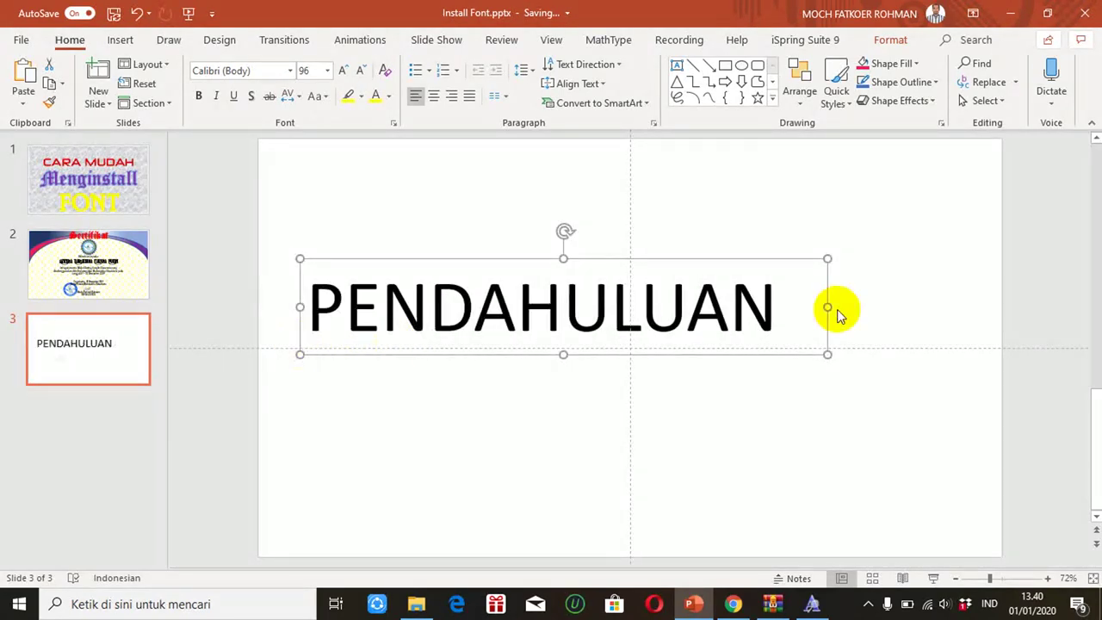
{"action": "left_click_drag", "start_coordinate": [826, 303], "coordinate": [965, 299]}
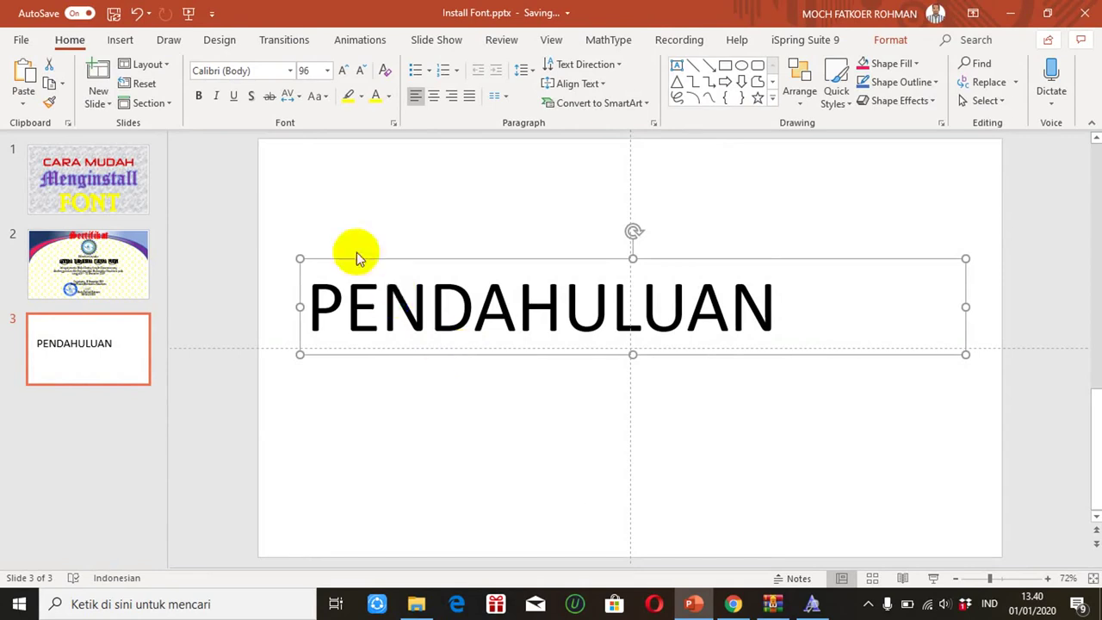
- Change the PENDAHULUAN text's font to Beware
{"action": "left_click", "coordinate": [290, 71]}
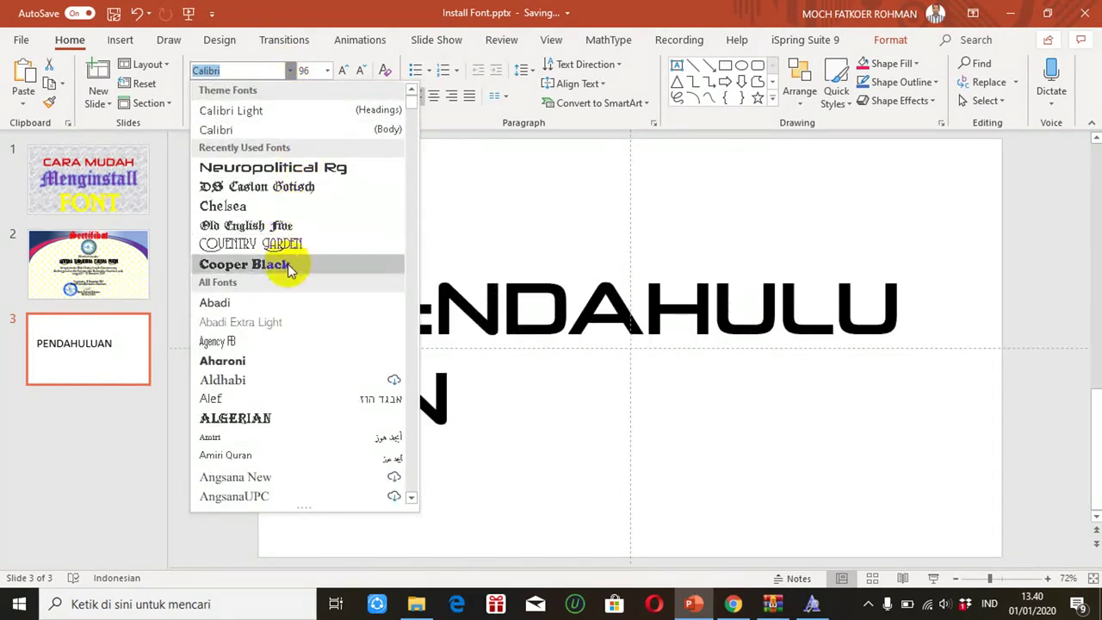
{"action": "left_click", "coordinate": [414, 468]}
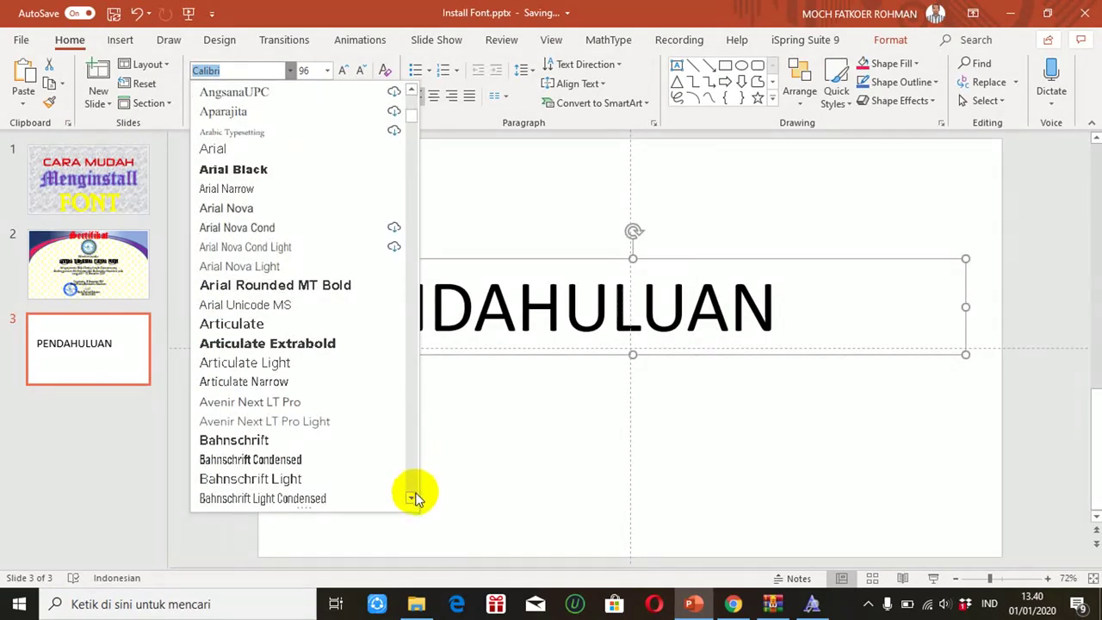
{"action": "left_click", "coordinate": [414, 497]}
{"action": "left_click", "coordinate": [414, 497]}
{"action": "left_click", "coordinate": [414, 497]}
{"action": "left_click", "coordinate": [414, 497]}
{"action": "left_click", "coordinate": [414, 497]}
{"action": "left_click", "coordinate": [414, 496]}
{"action": "left_click", "coordinate": [414, 497]}
{"action": "left_click", "coordinate": [414, 496]}
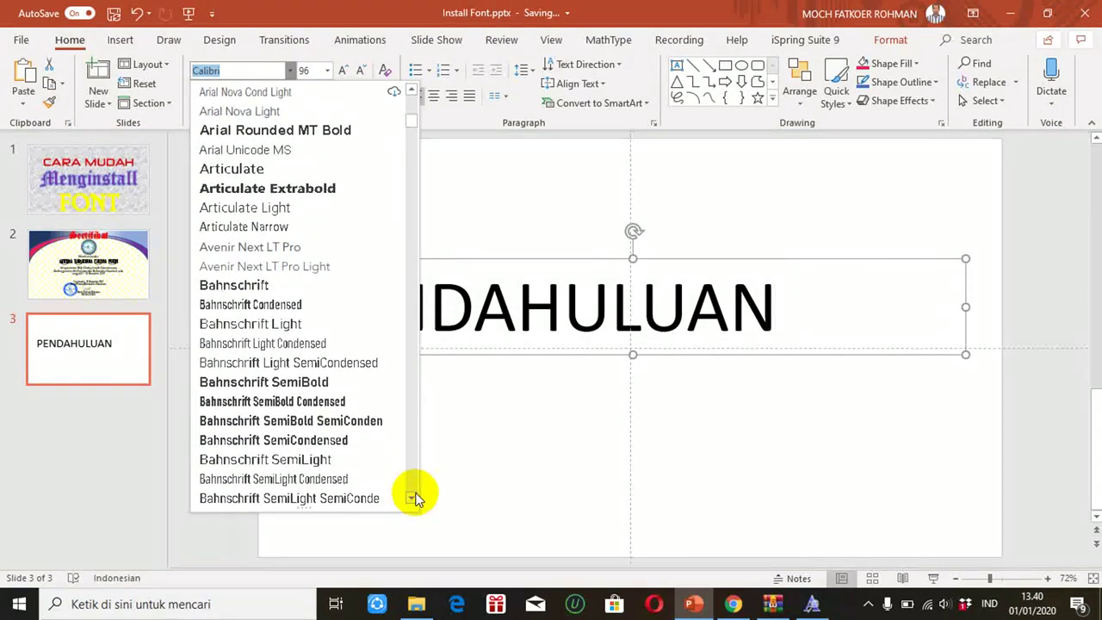
{"action": "left_click", "coordinate": [414, 497]}
{"action": "left_click", "coordinate": [413, 497]}
{"action": "left_click", "coordinate": [414, 497]}
{"action": "left_click", "coordinate": [414, 497]}
{"action": "left_click", "coordinate": [414, 496]}
{"action": "left_click", "coordinate": [414, 496]}
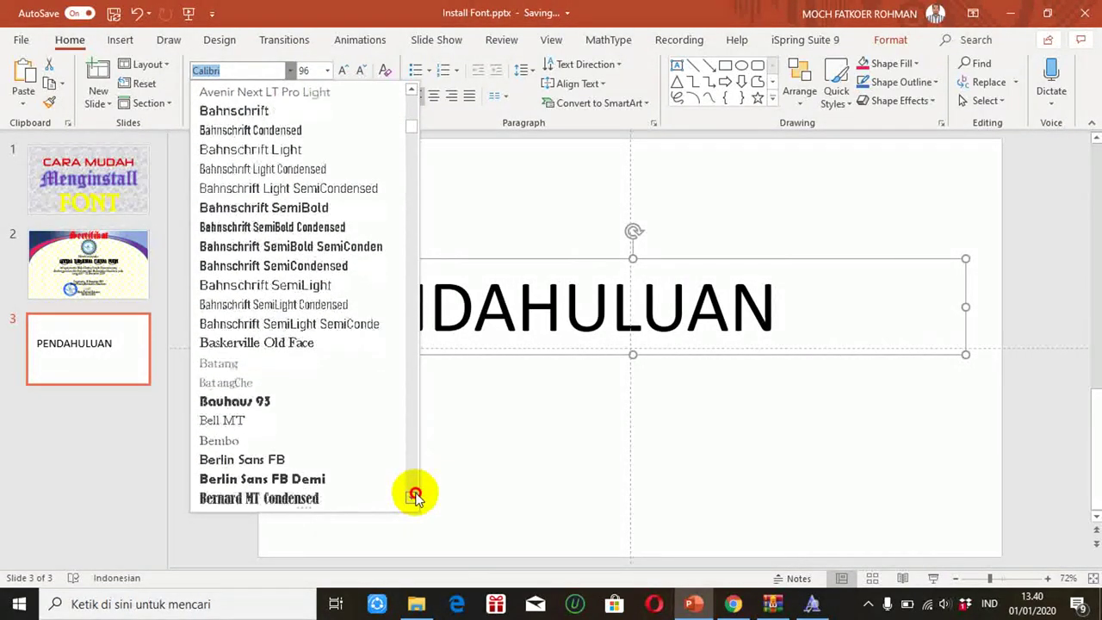
{"action": "left_click", "coordinate": [414, 497]}
{"action": "left_click", "coordinate": [414, 496]}
{"action": "left_click", "coordinate": [414, 496]}
{"action": "left_click", "coordinate": [414, 496]}
{"action": "left_click", "coordinate": [414, 496]}
{"action": "left_click", "coordinate": [414, 496]}
{"action": "left_click", "coordinate": [414, 497]}
{"action": "left_click", "coordinate": [414, 497]}
{"action": "left_click", "coordinate": [414, 497]}
{"action": "left_click", "coordinate": [414, 497]}
{"action": "left_click", "coordinate": [414, 497]}
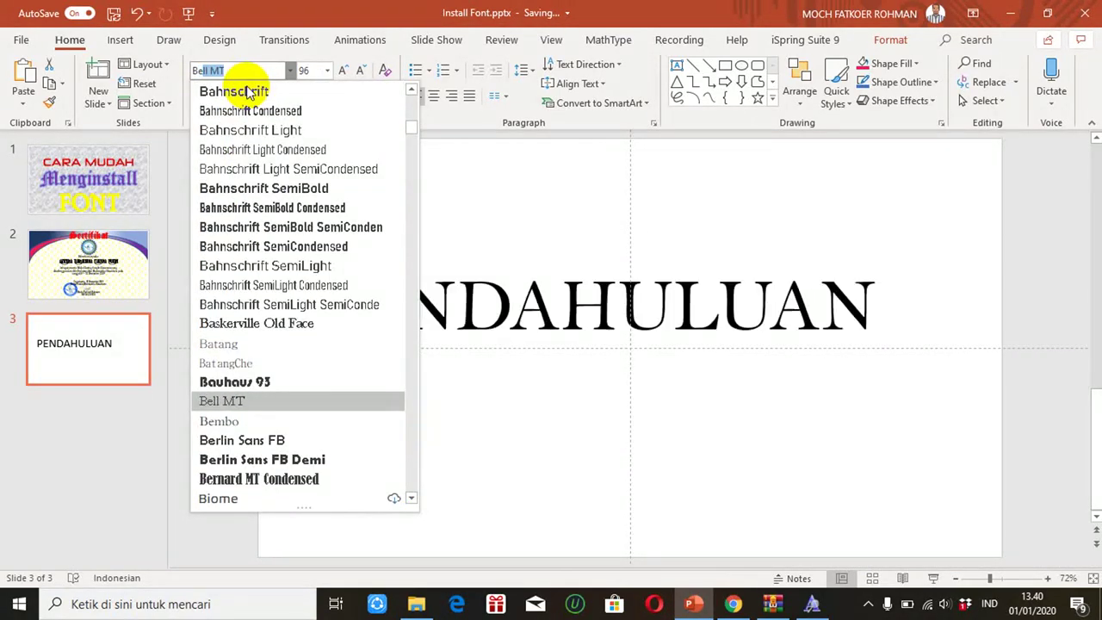
{"action": "type", "text": "Beware"}
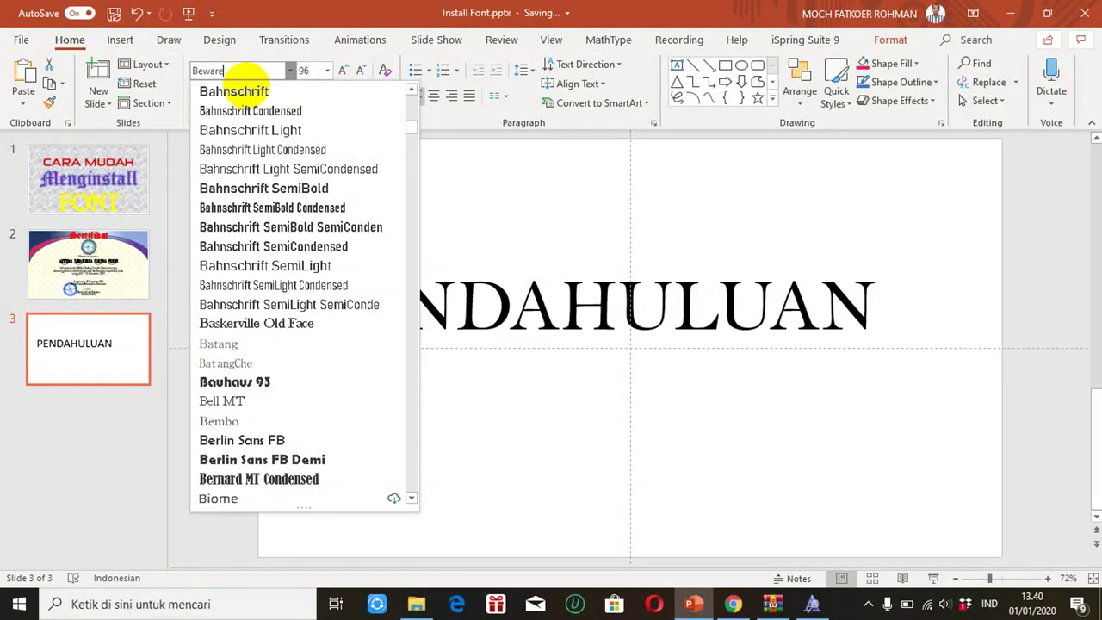
{"action": "key", "text": "Return"}
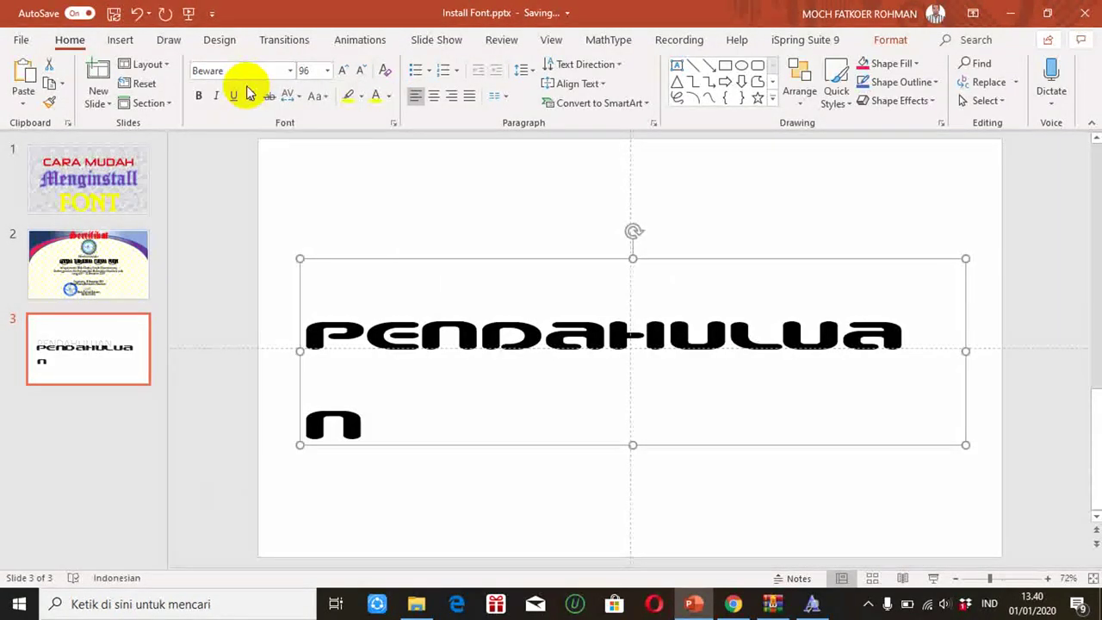
- Select all of PENDAHULUAN and set it to size 80
{"action": "left_click_drag", "start_coordinate": [356, 376], "coordinate": [309, 348]}
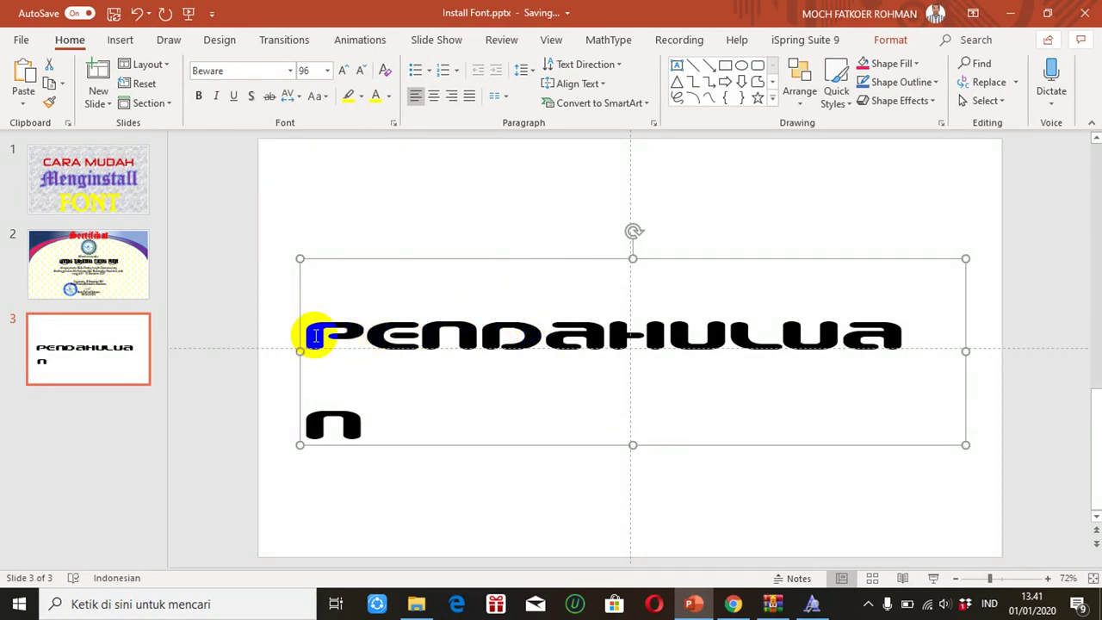
{"action": "left_click_drag", "start_coordinate": [315, 336], "coordinate": [379, 428]}
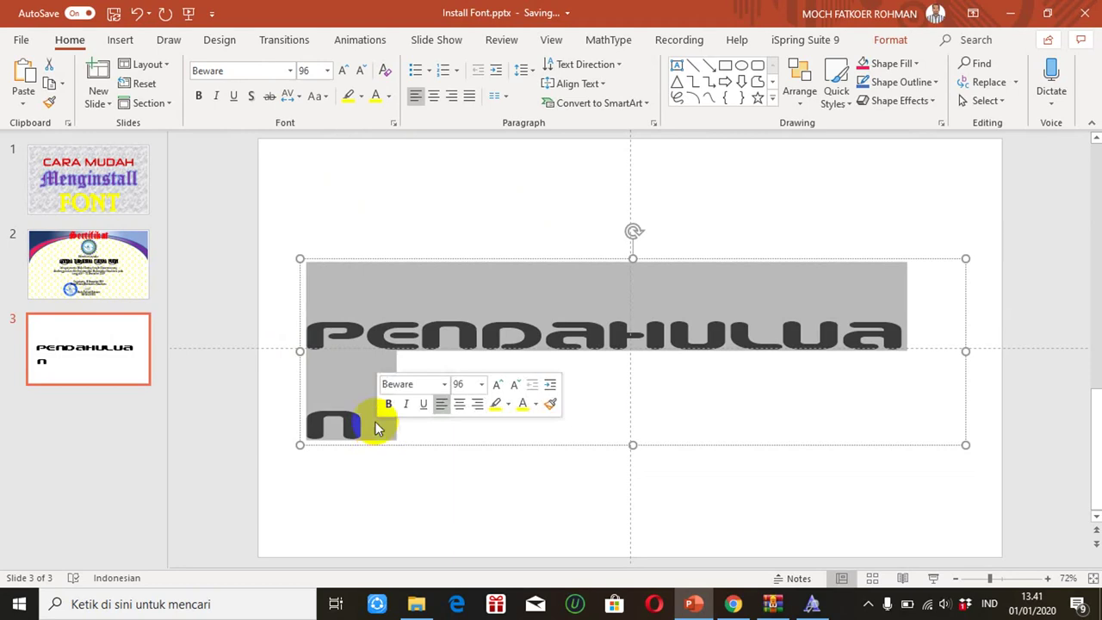
{"action": "left_click", "coordinate": [327, 71]}
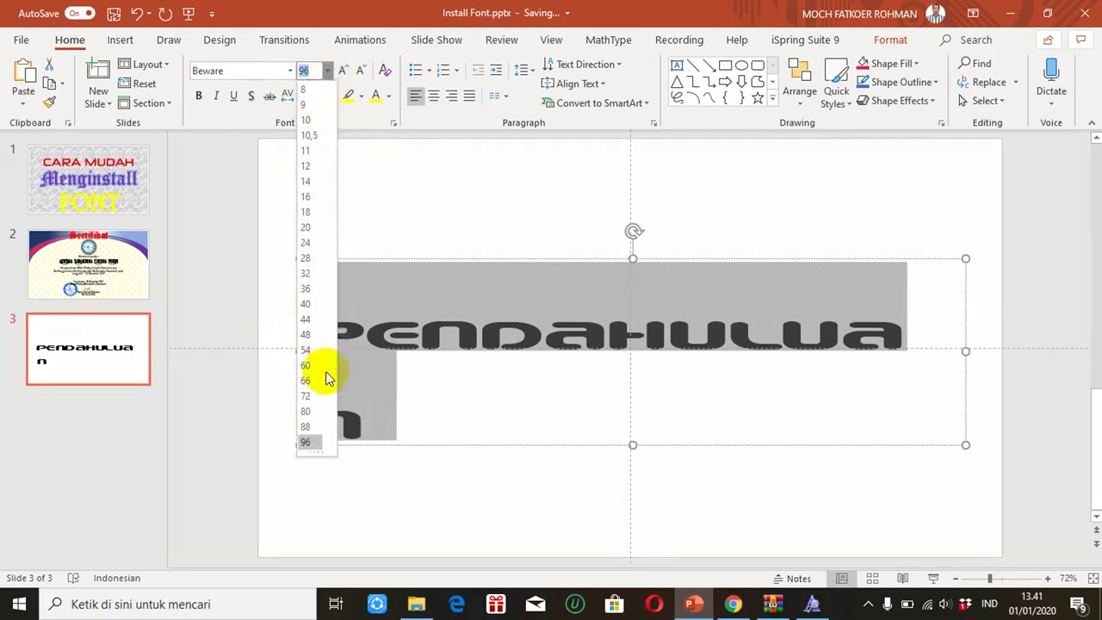
{"action": "left_click", "coordinate": [312, 410]}
- Move the PENDAHULUAN text box up to the middle of the slide
{"action": "left_click", "coordinate": [534, 398]}
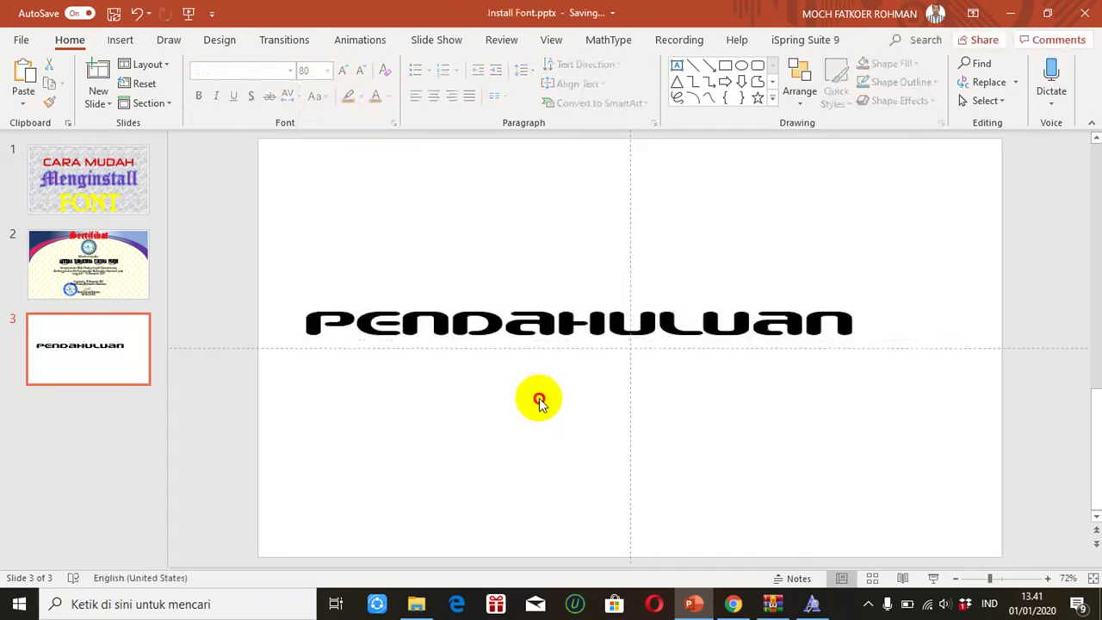
{"action": "left_click", "coordinate": [505, 323]}
{"action": "left_click_drag", "start_coordinate": [505, 323], "coordinate": [585, 445]}
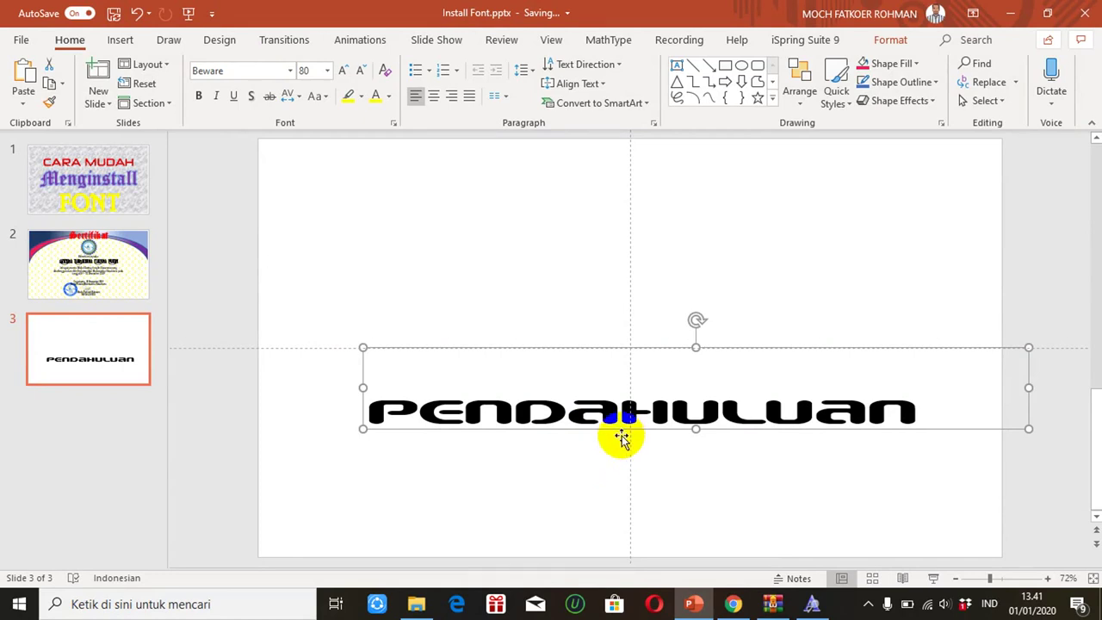
{"action": "left_click_drag", "start_coordinate": [608, 430], "coordinate": [575, 340]}
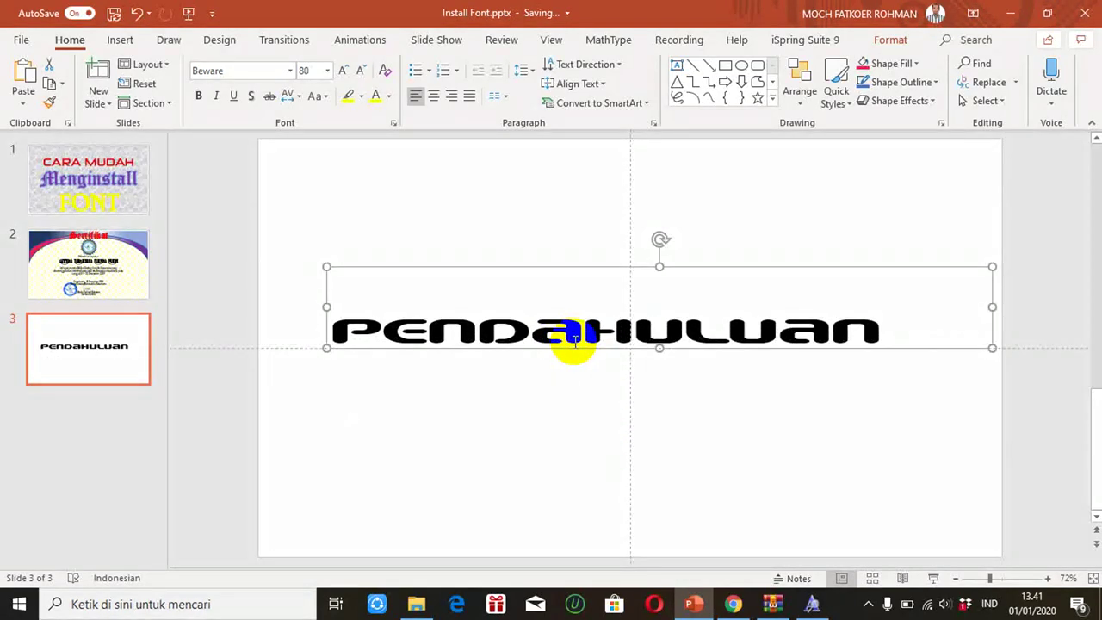
{"action": "left_click", "coordinate": [732, 603]}
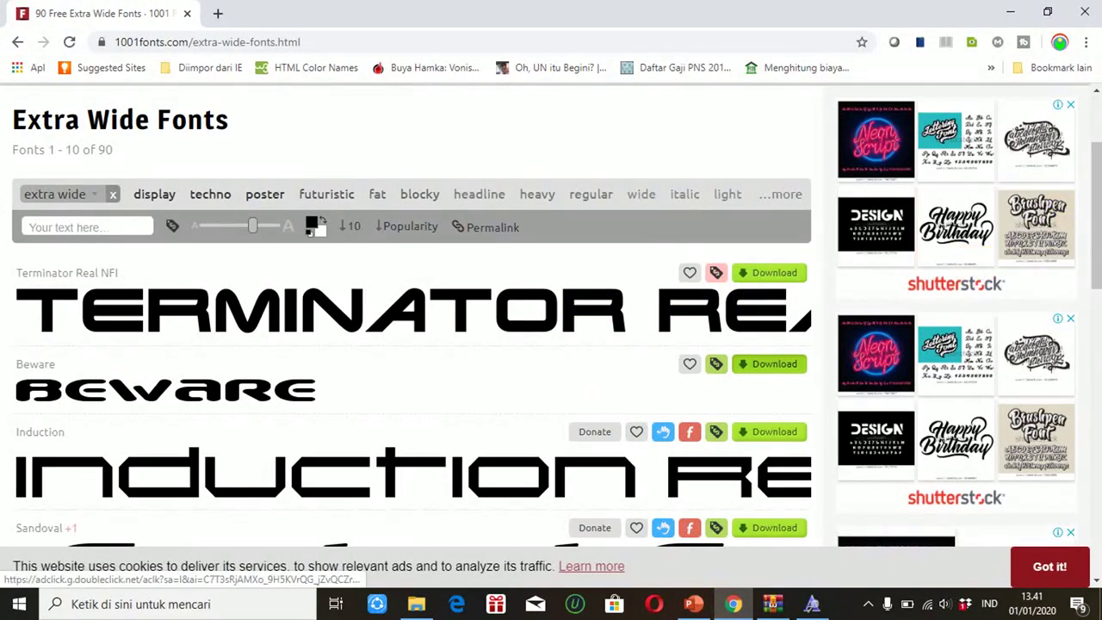
- Show the 1001fonts font categories, choose Bold, and scroll down the Bold Fonts list
{"action": "left_click_drag", "start_coordinate": [1093, 272], "coordinate": [1092, 551]}
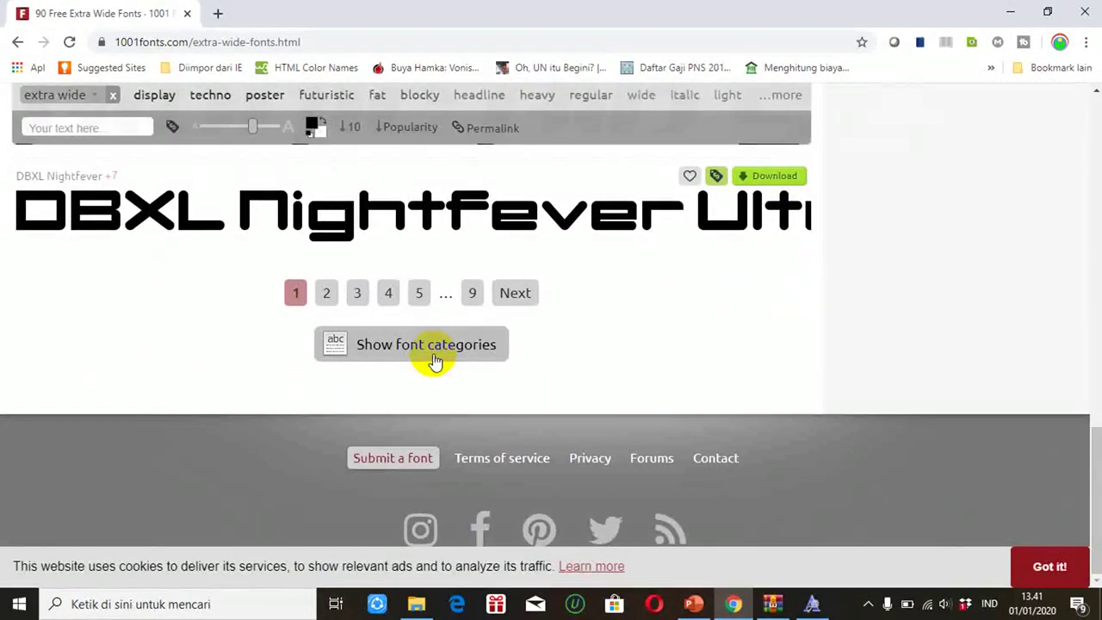
{"action": "left_click", "coordinate": [435, 348]}
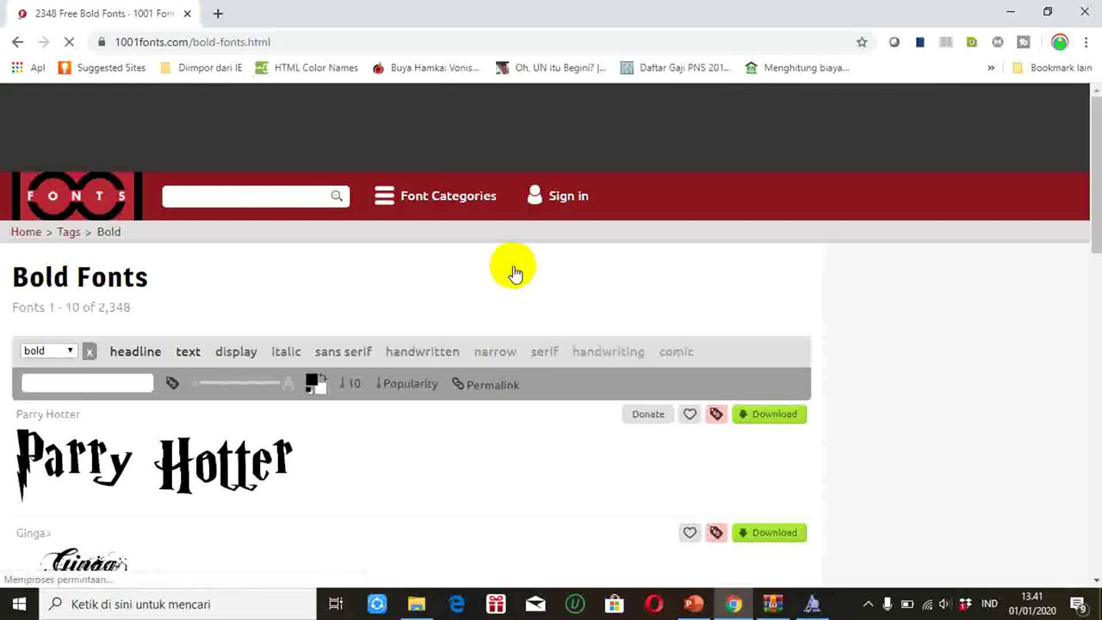
{"action": "left_click_drag", "start_coordinate": [1091, 154], "coordinate": [1097, 196]}
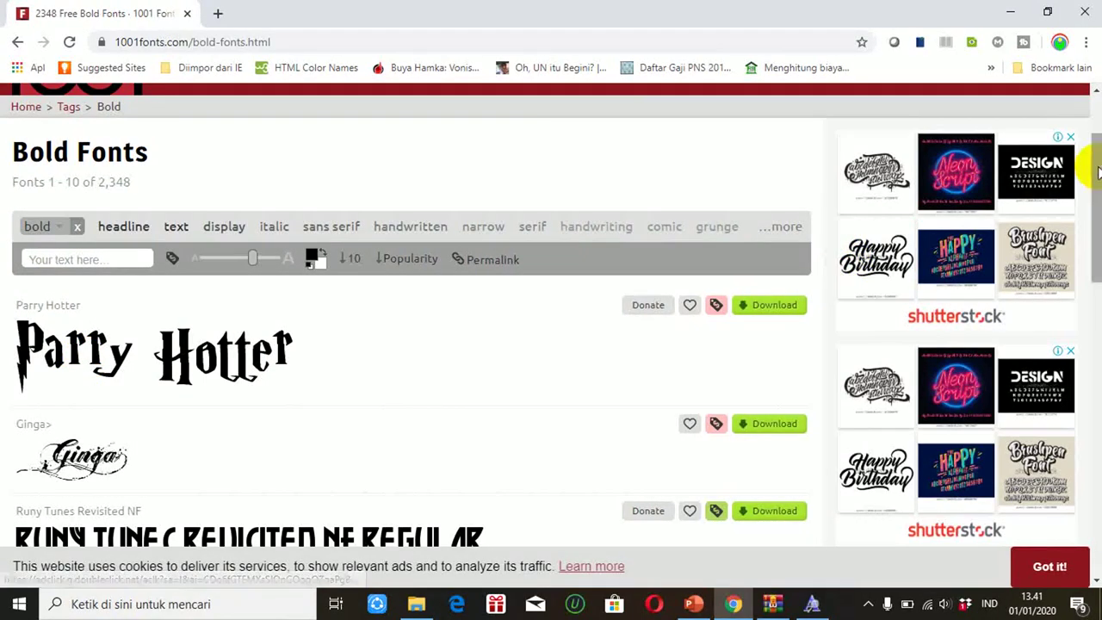
{"action": "left_click_drag", "start_coordinate": [1095, 164], "coordinate": [1095, 418]}
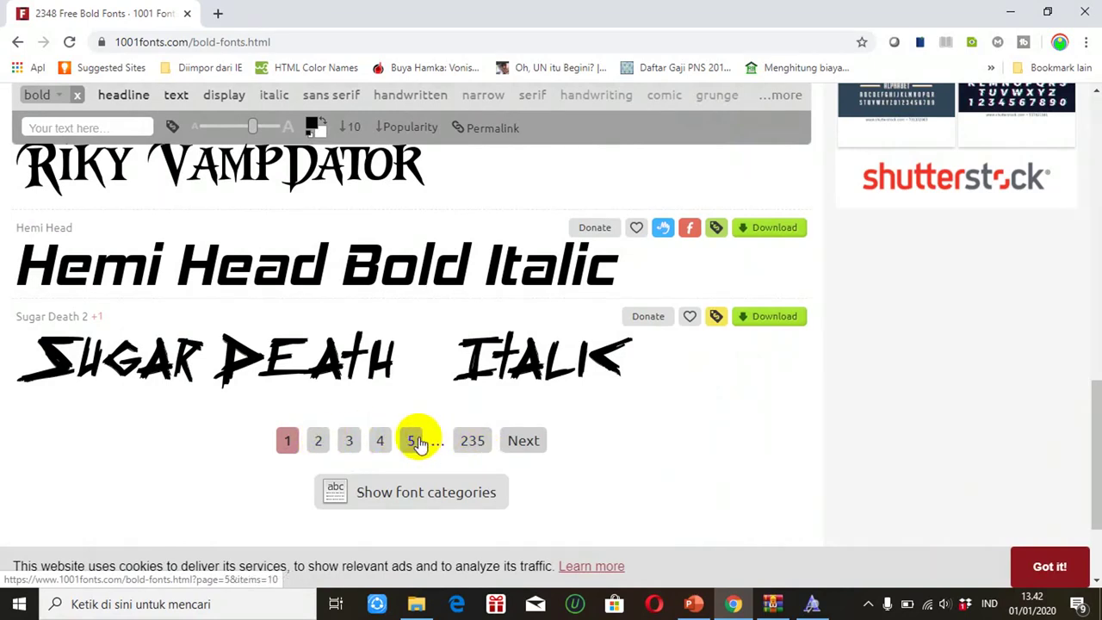
- Go to page 2 of Bold Fonts and download Anime Ace as anime-ace.zip
{"action": "left_click", "coordinate": [317, 441]}
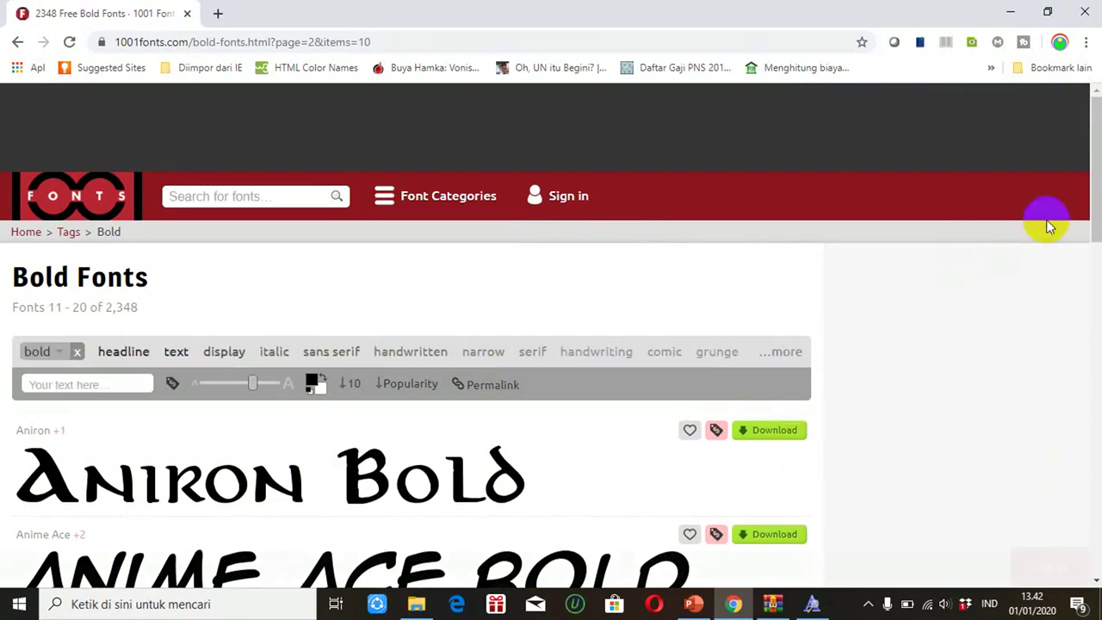
{"action": "left_click_drag", "start_coordinate": [1097, 175], "coordinate": [1095, 278]}
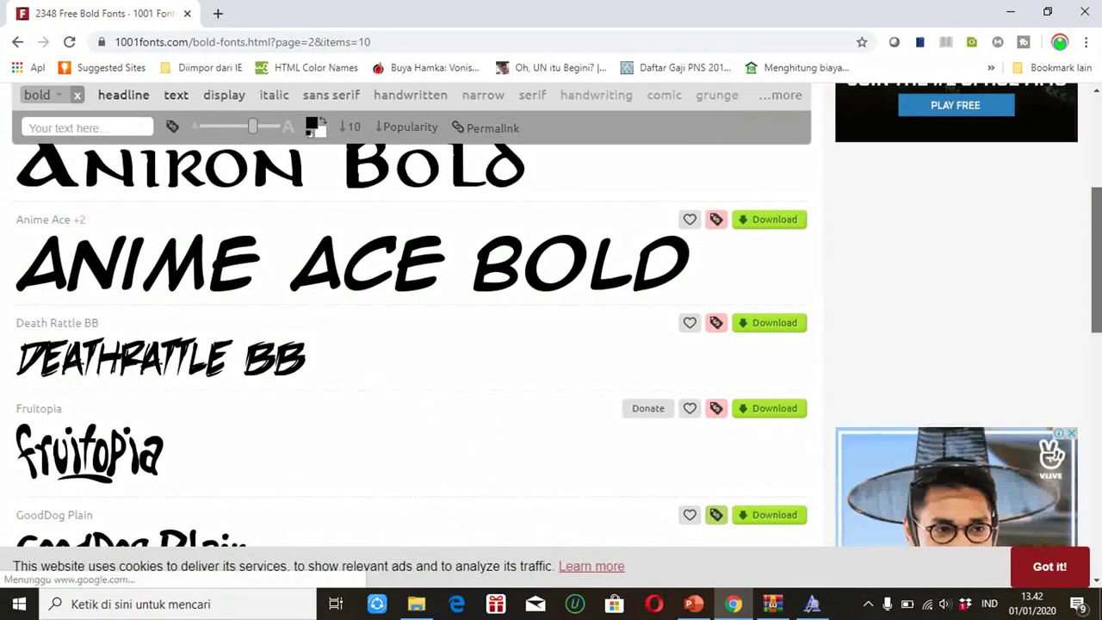
{"action": "mouse_move", "coordinate": [1094, 277]}
{"action": "left_mouse_down"}
{"action": "mouse_move", "coordinate": [1094, 331]}
{"action": "mouse_move", "coordinate": [1086, 228]}
{"action": "left_mouse_up"}
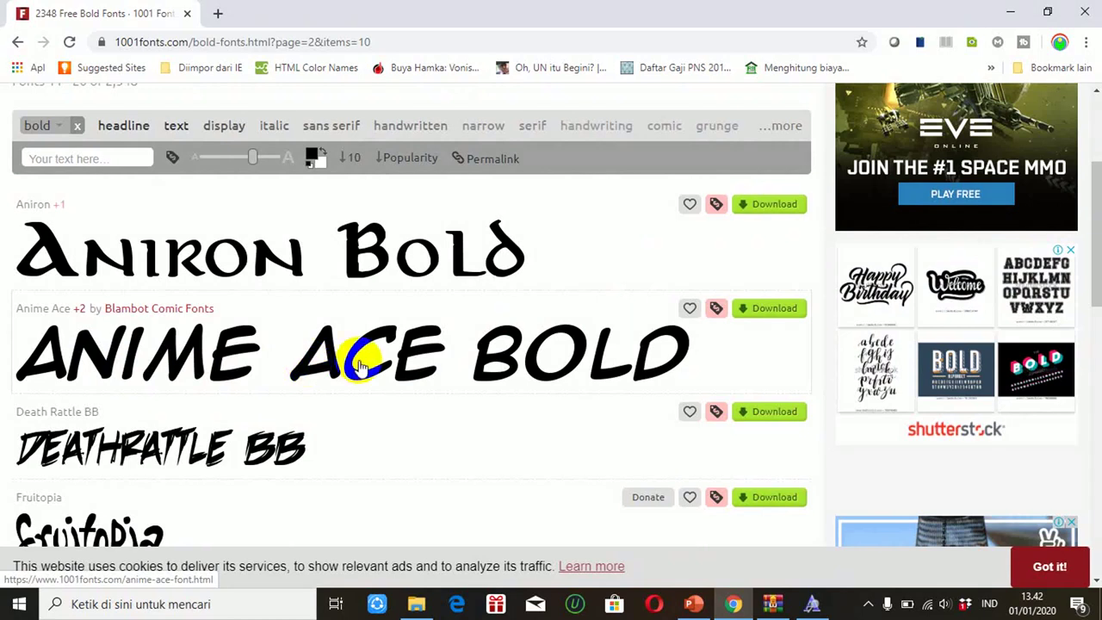
{"action": "left_click", "coordinate": [755, 310]}
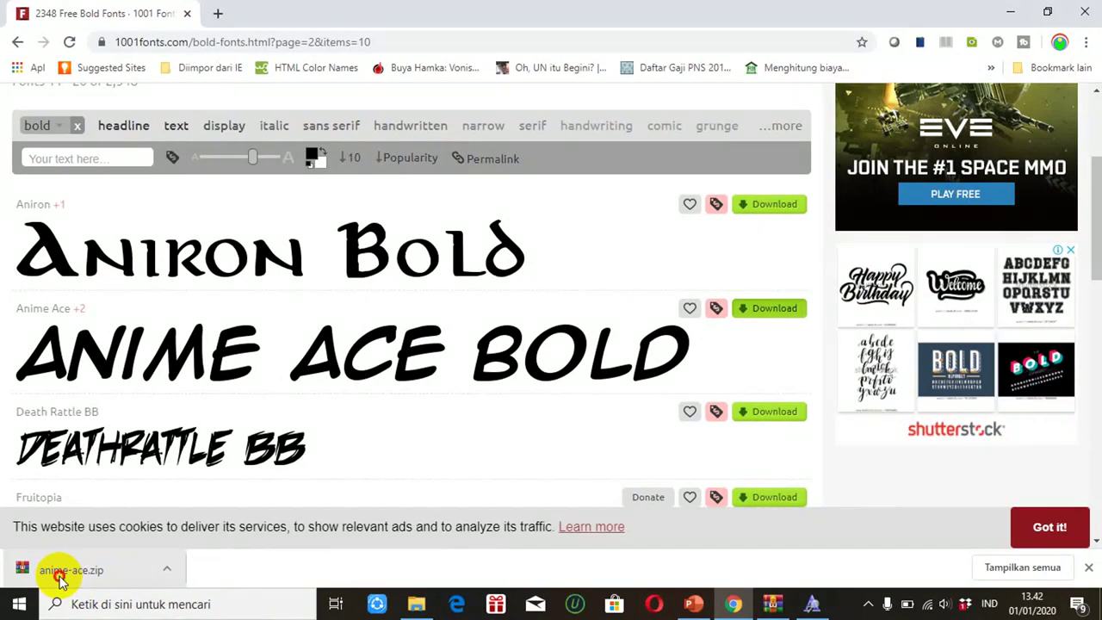
- Open anime-ace.zip in WinRAR, dismiss the licence reminder, and preview animeace.ttf
{"action": "left_click", "coordinate": [60, 577]}
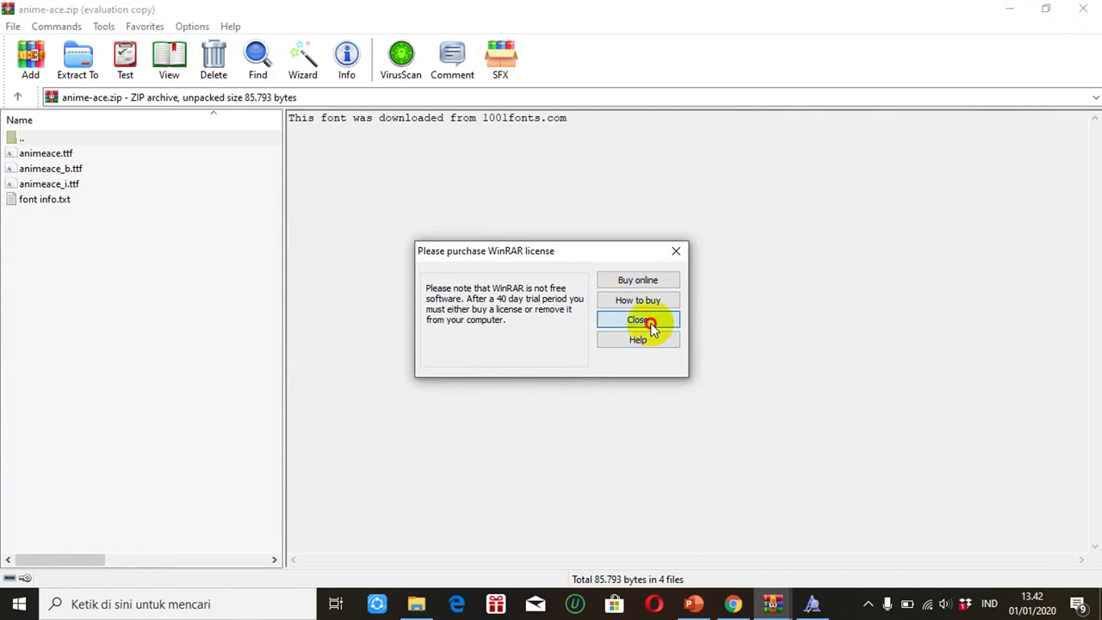
{"action": "left_click", "coordinate": [652, 323]}
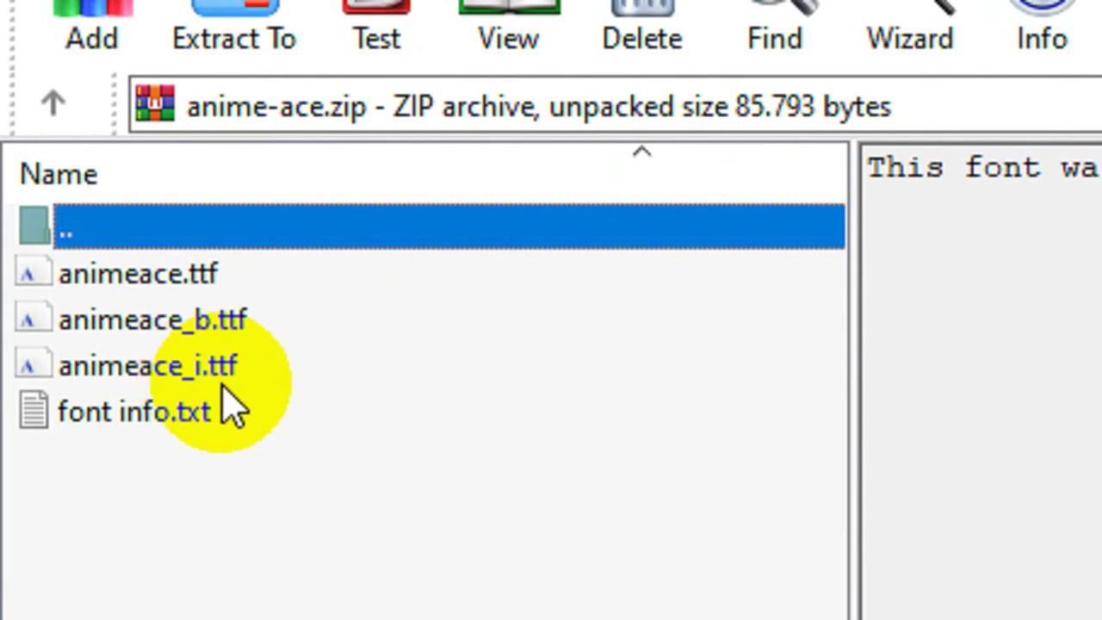
{"action": "left_click", "coordinate": [176, 289]}
{"action": "left_click", "coordinate": [174, 284]}
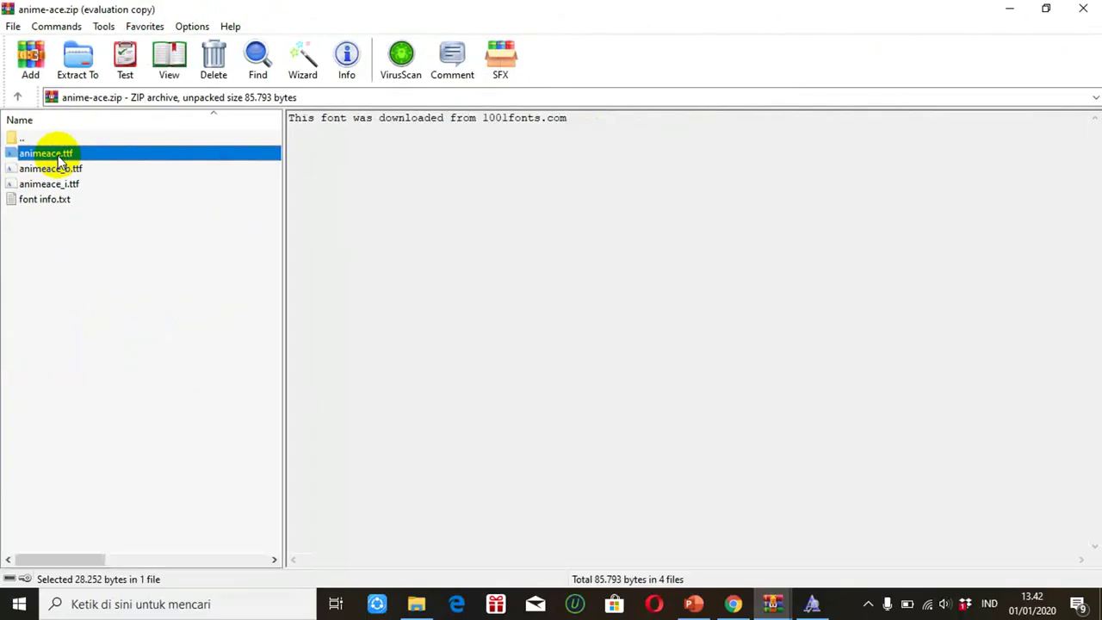
{"action": "double_click", "coordinate": [61, 155]}
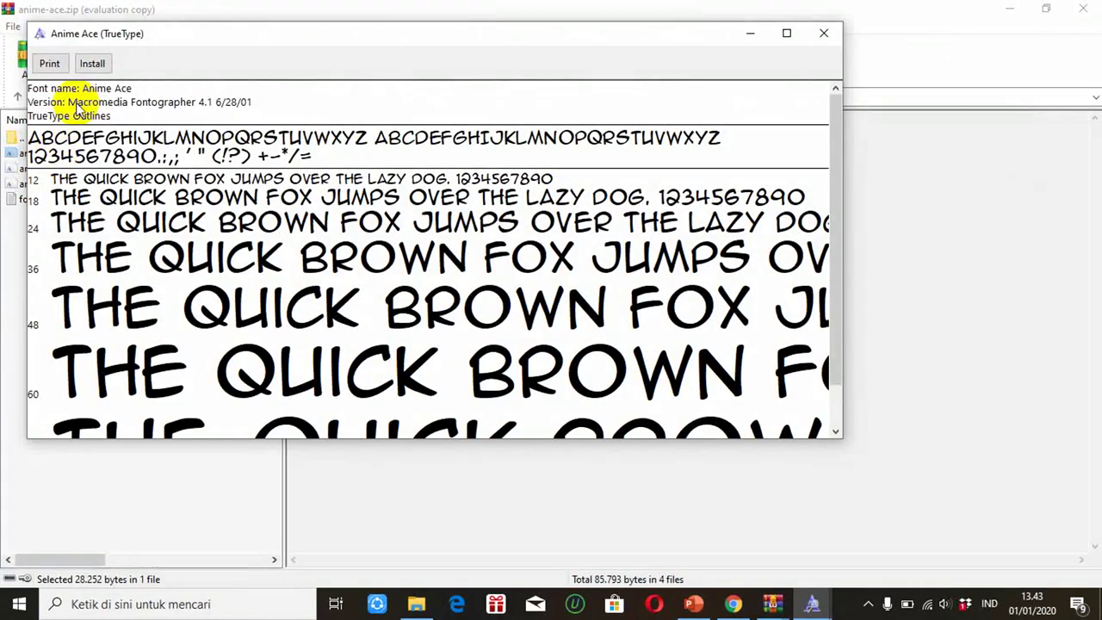
- Install the regular Anime Ace font, then install Anime Ace Bold
{"action": "left_click", "coordinate": [93, 67]}
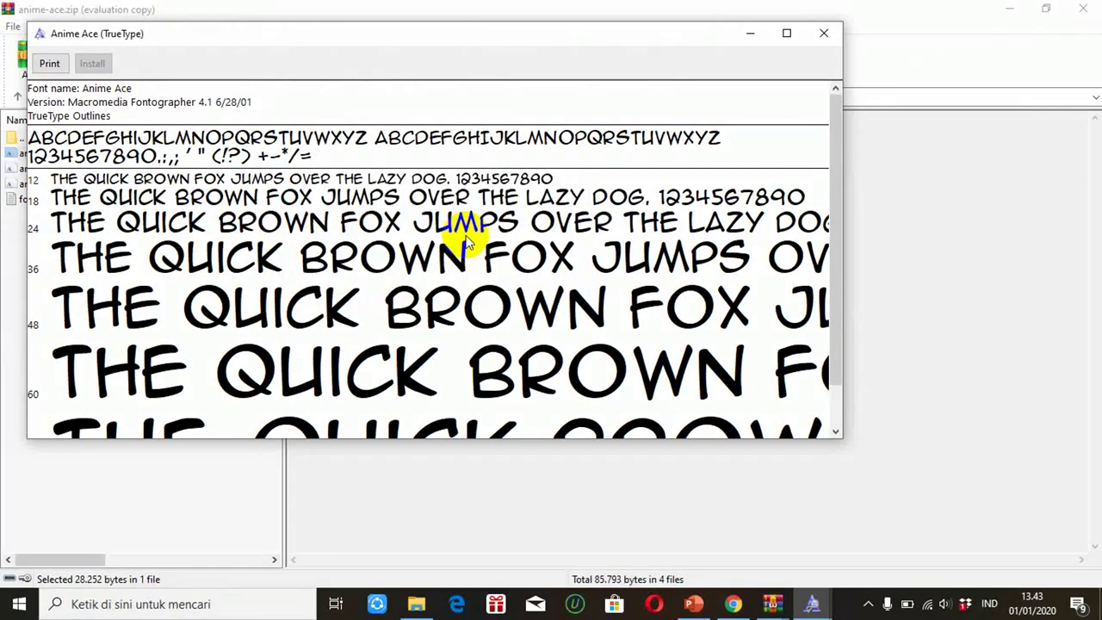
{"action": "left_click", "coordinate": [824, 33]}
{"action": "double_click", "coordinate": [47, 169]}
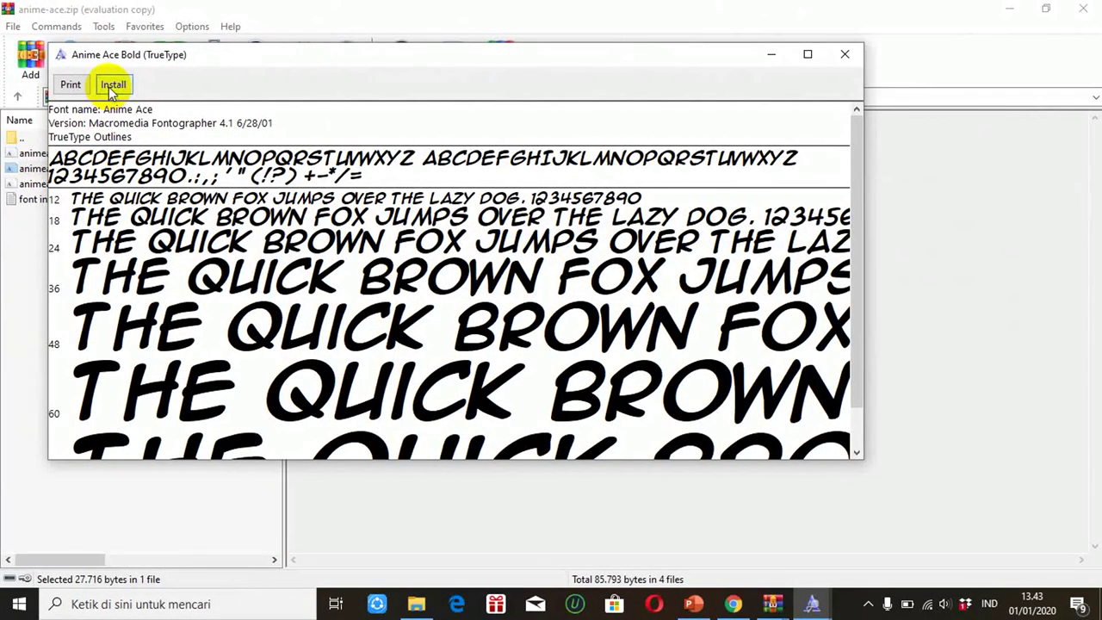
{"action": "left_click", "coordinate": [111, 86]}
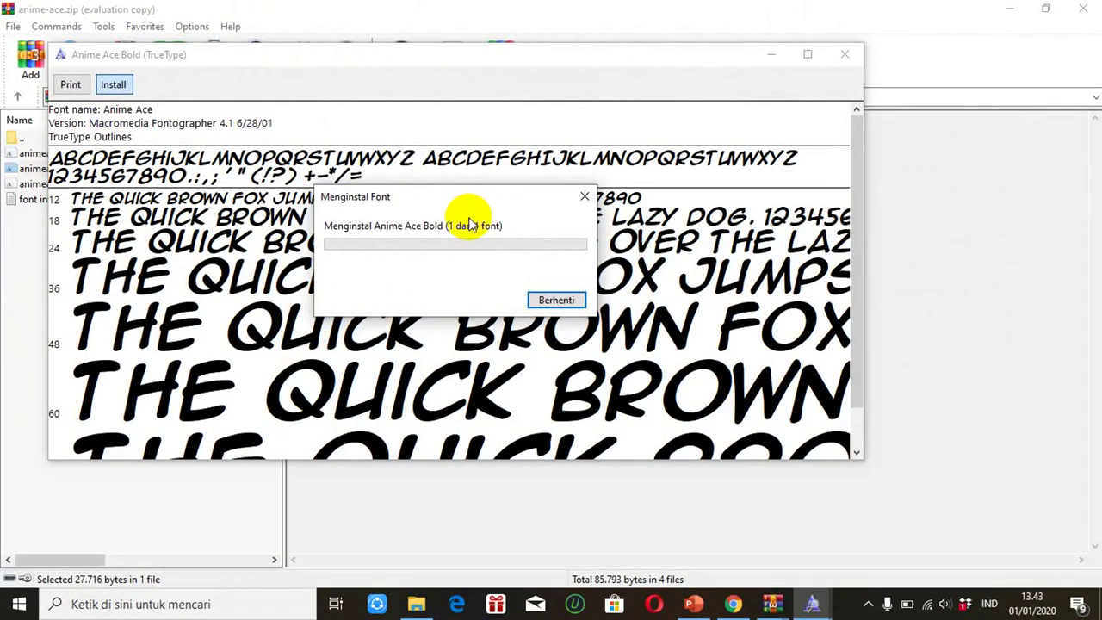
{"action": "left_click", "coordinate": [848, 55]}
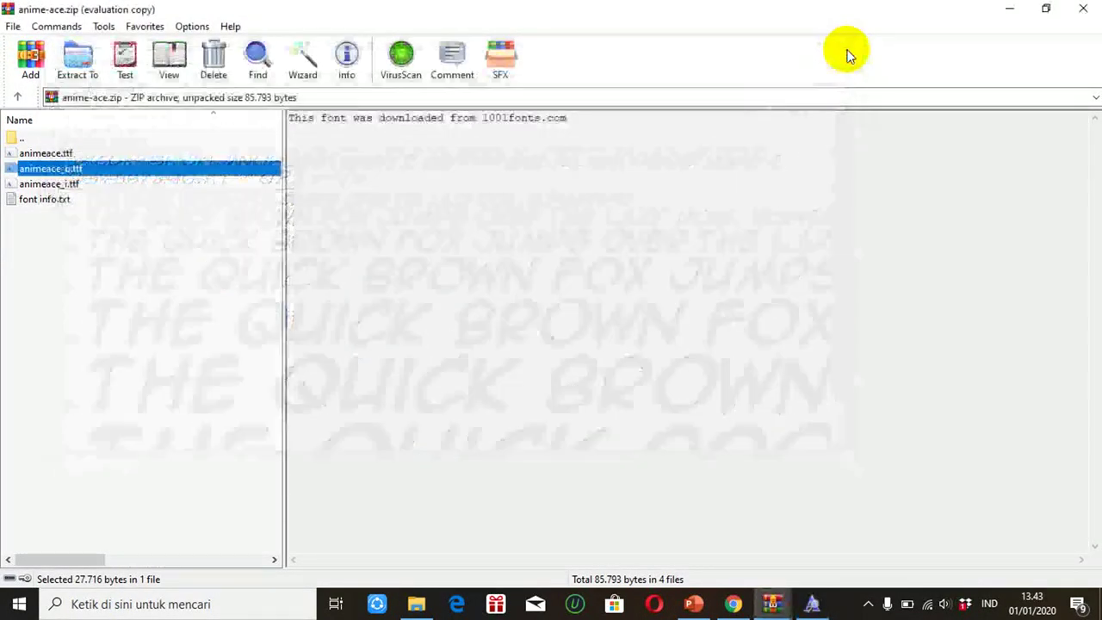
- Install Anime Ace Italic from animeace_i.ttf and return to the PowerPoint presentation
{"action": "left_click", "coordinate": [63, 186]}
{"action": "double_click", "coordinate": [63, 186]}
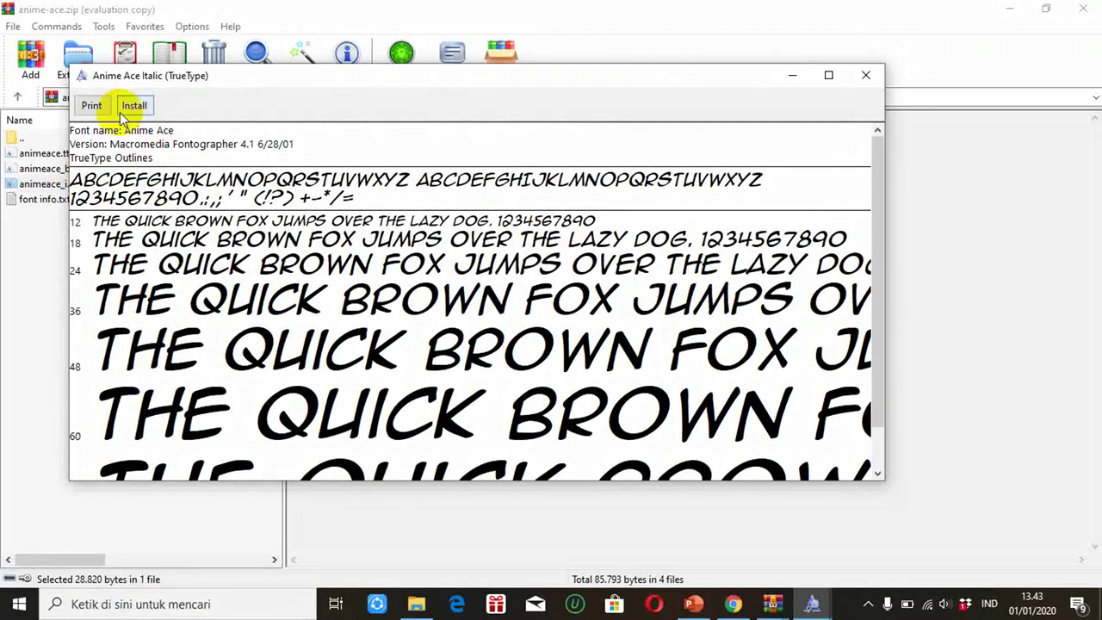
{"action": "left_click", "coordinate": [134, 105]}
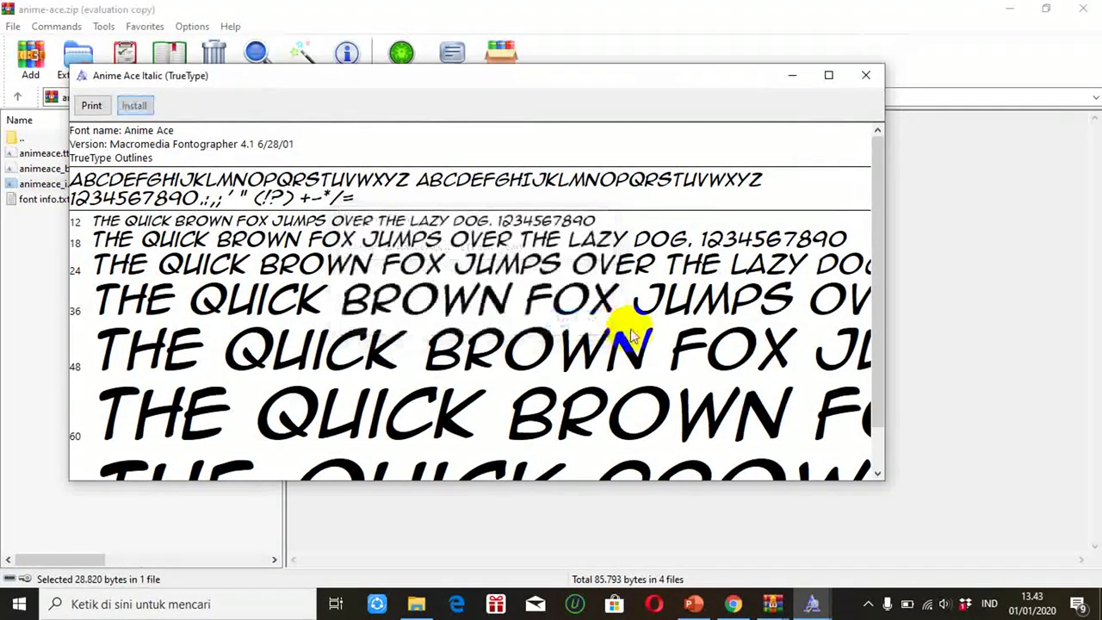
{"action": "left_click", "coordinate": [866, 81]}
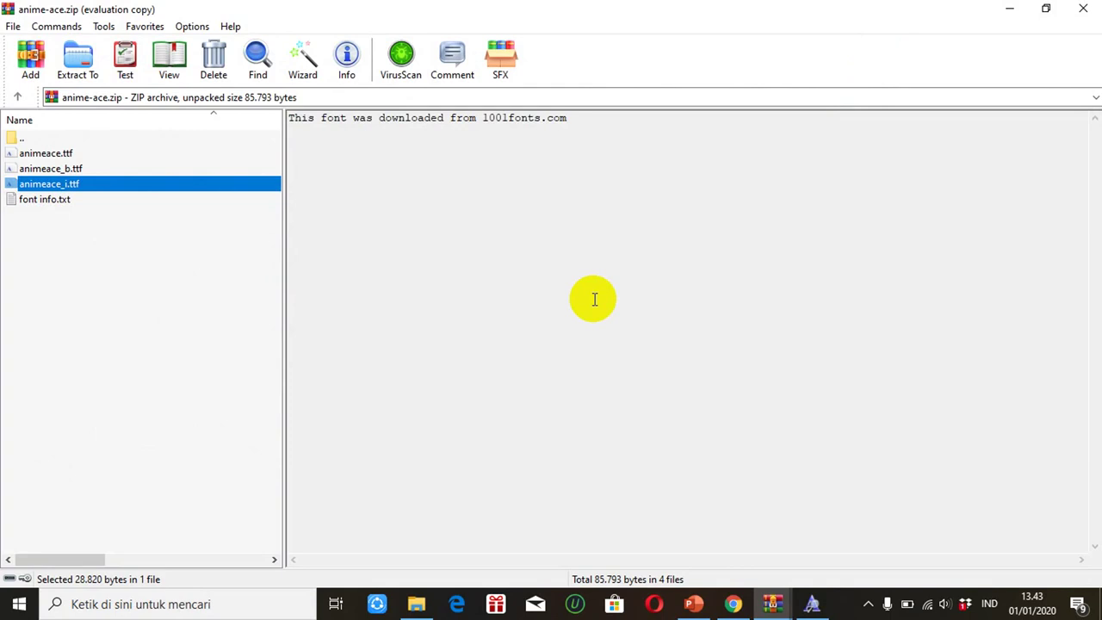
{"action": "left_click", "coordinate": [711, 605]}
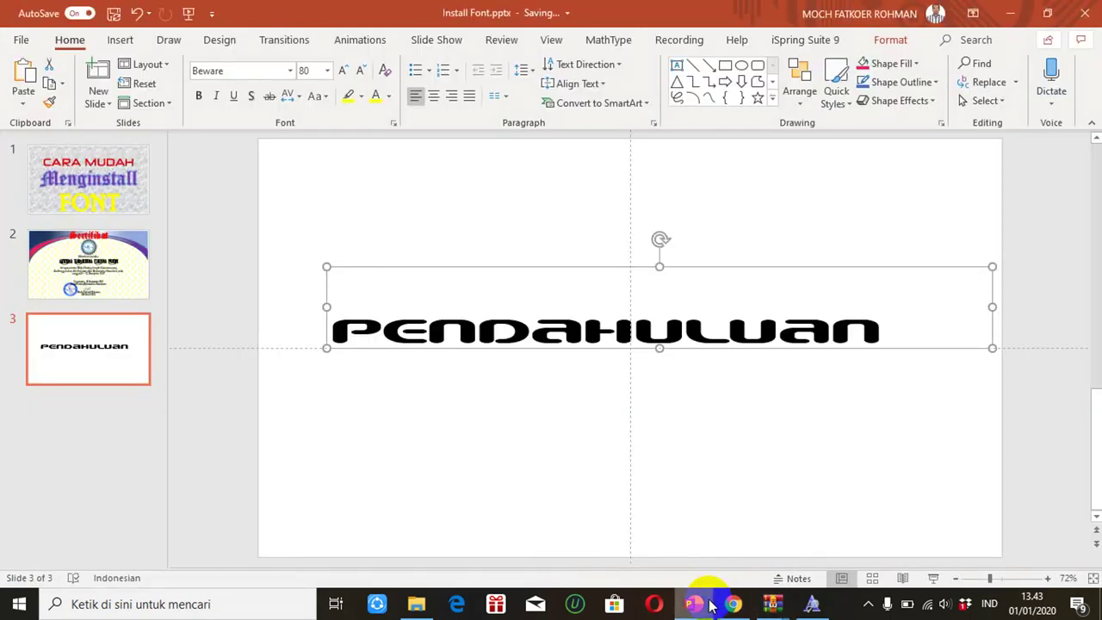
- Add slide 4 with a text box across the middle containing SEPATU
{"action": "left_click", "coordinate": [112, 373]}
{"action": "key", "text": "Return"}
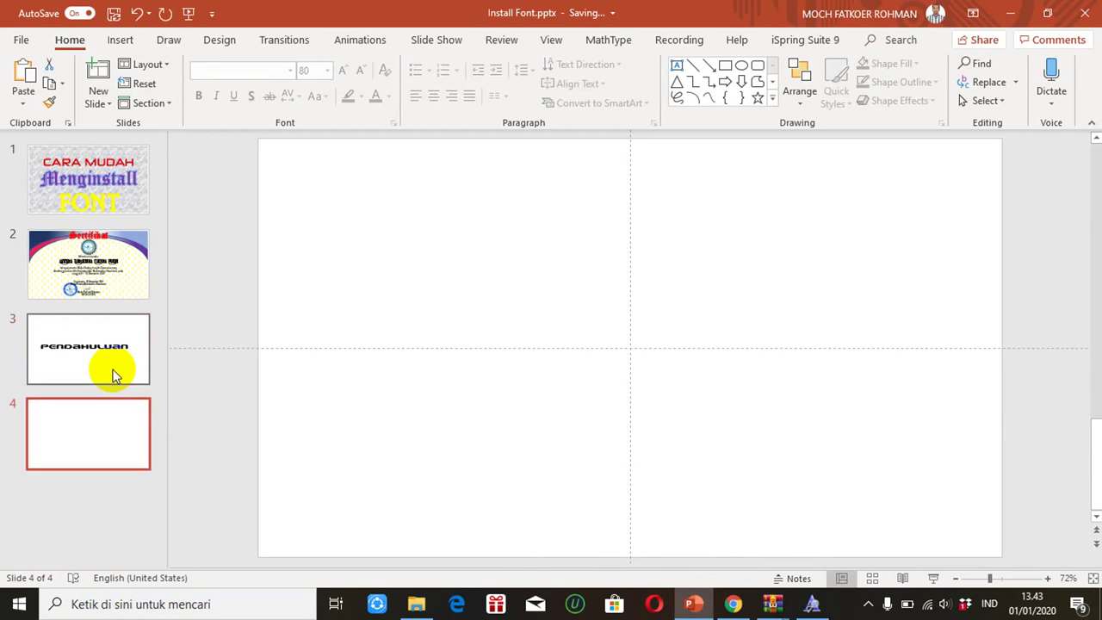
{"action": "left_click", "coordinate": [120, 40]}
{"action": "left_click", "coordinate": [724, 77]}
{"action": "left_click_drag", "start_coordinate": [398, 259], "coordinate": [910, 363]}
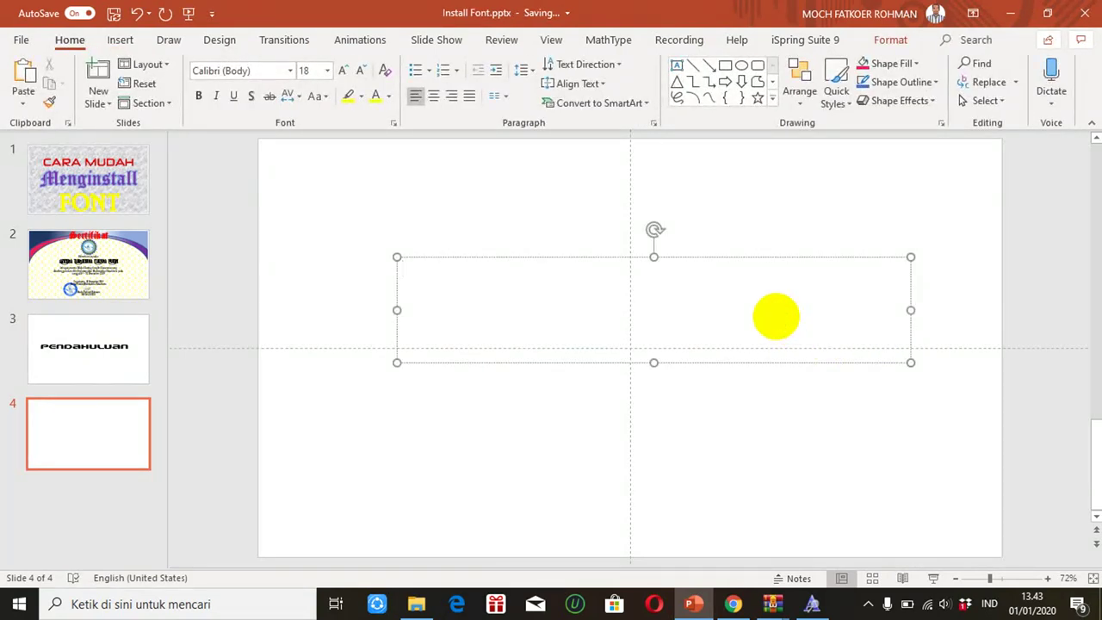
{"action": "type", "text": "SEPATU"}
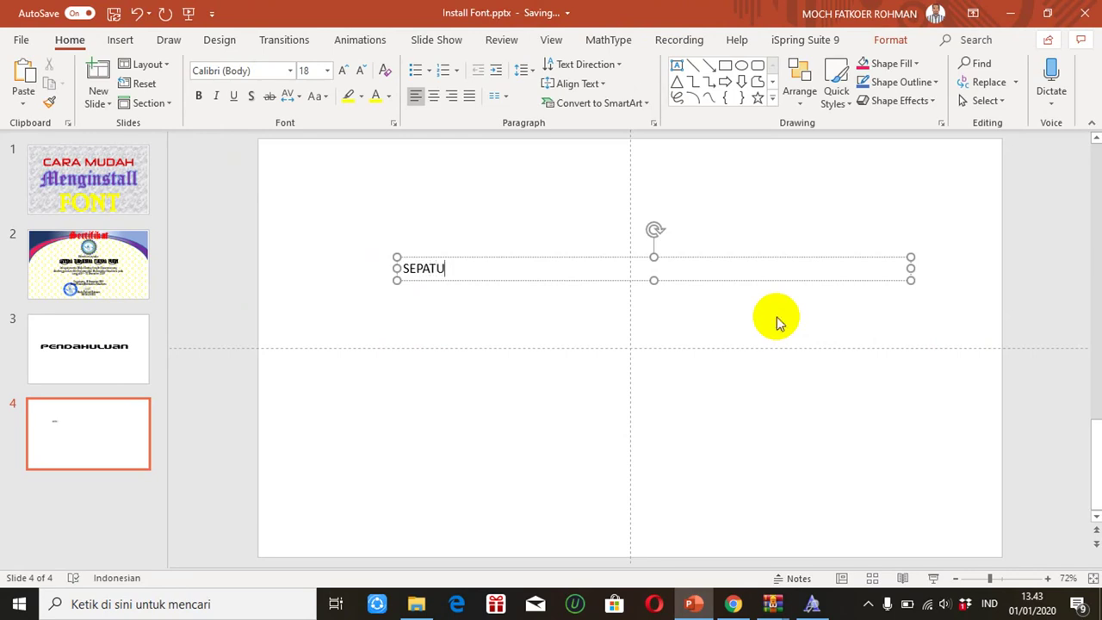
- Set the SEPATU text to font size 80
{"action": "key", "text": "ctrl+a"}
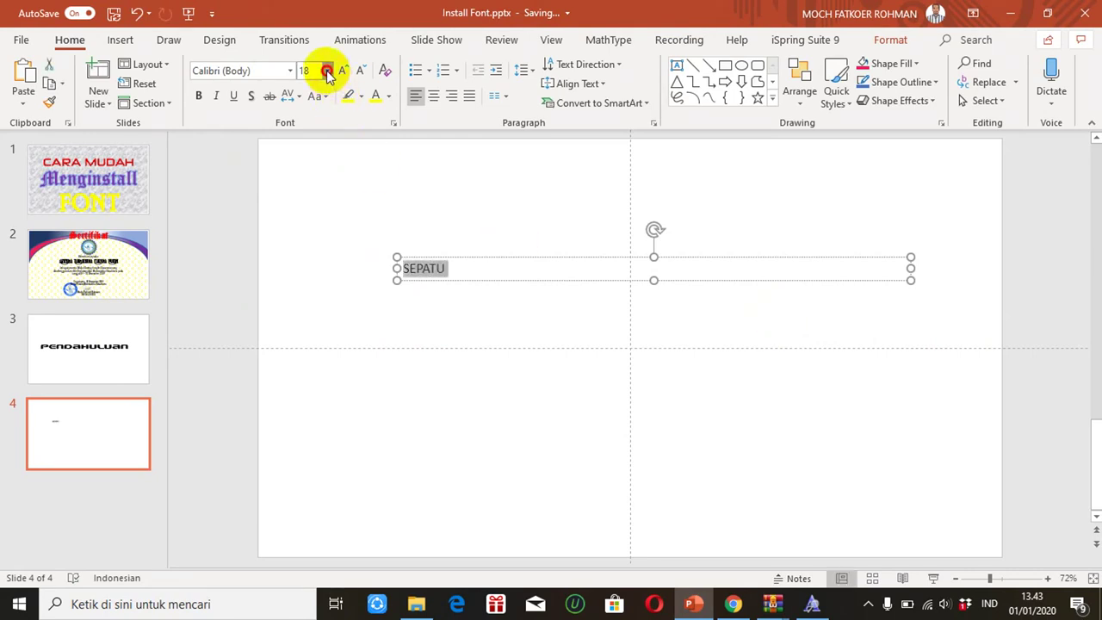
{"action": "left_click", "coordinate": [327, 70]}
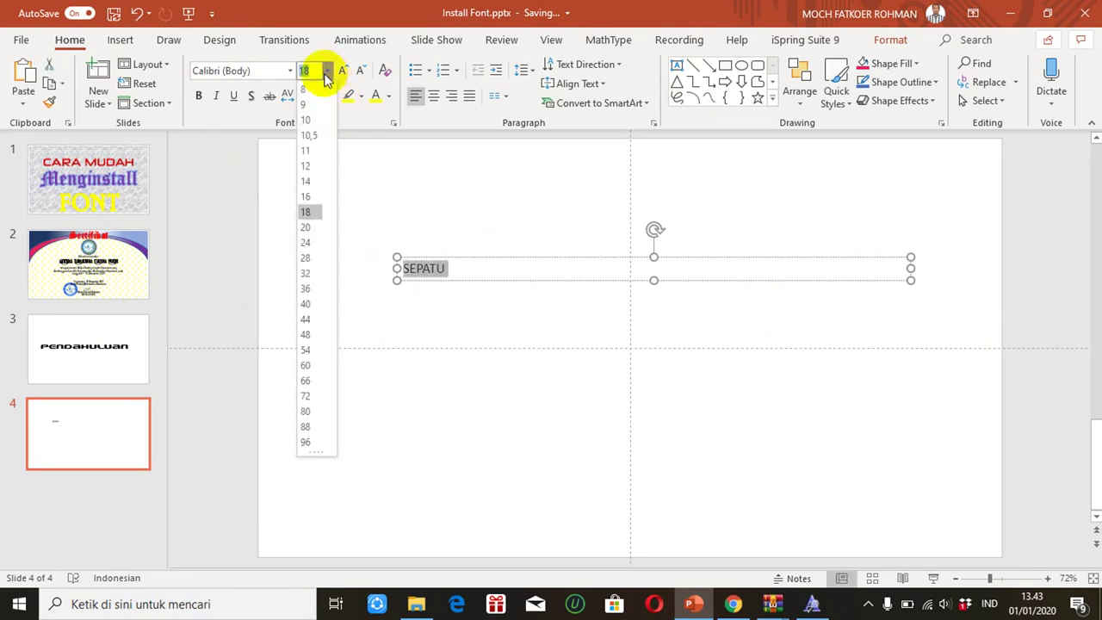
{"action": "left_click", "coordinate": [312, 411]}
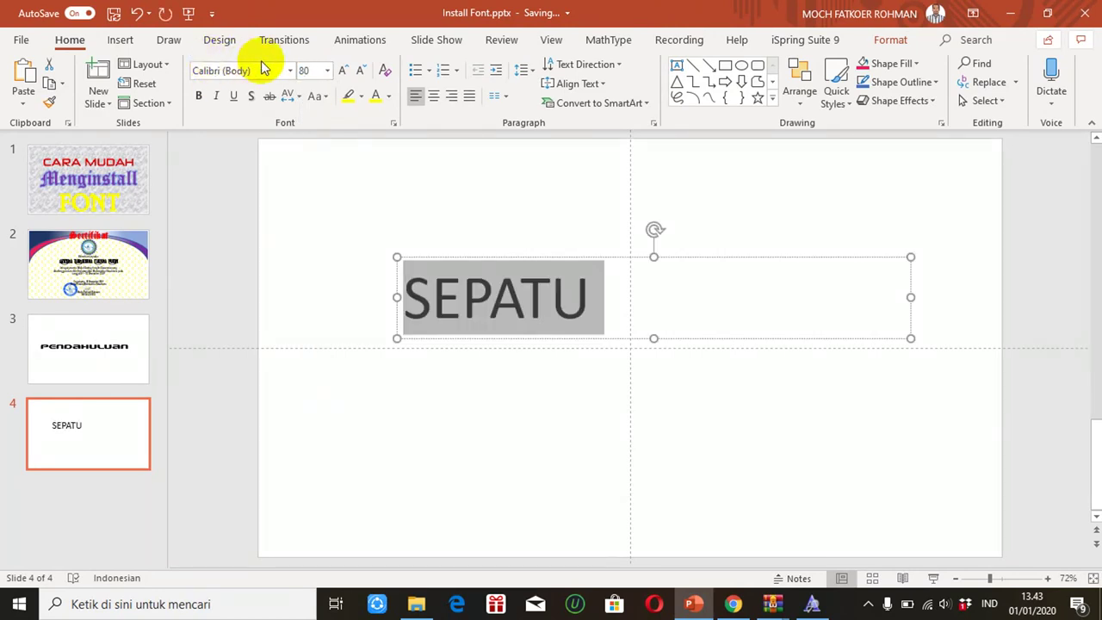
{"action": "left_click", "coordinate": [292, 71]}
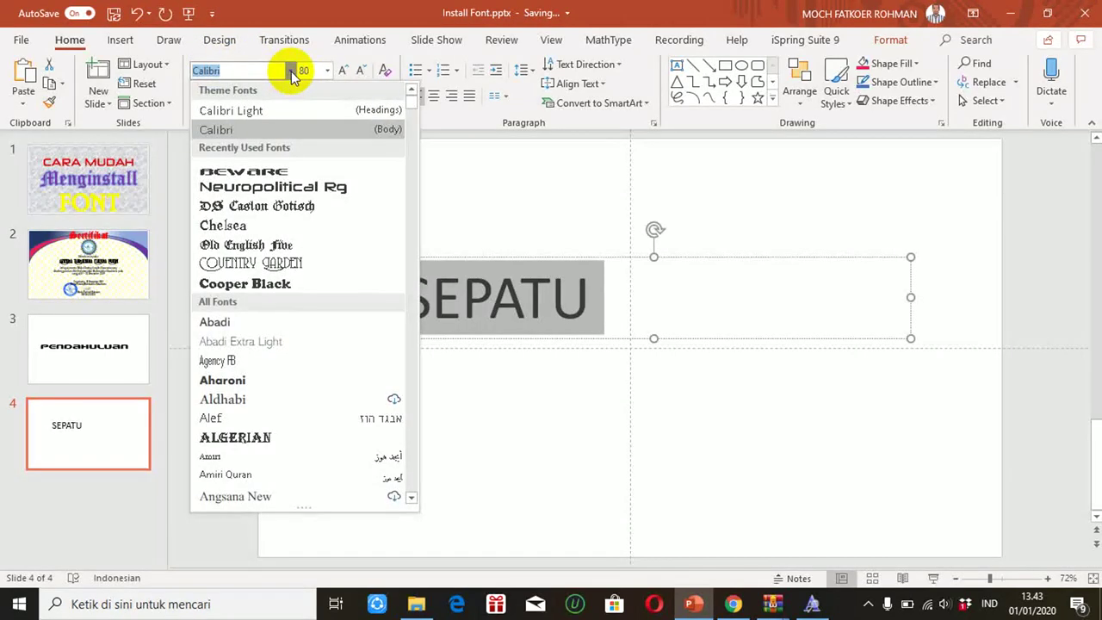
- Apply the Anime Ace font to SEPATU on slide 4
{"action": "type", "text": "Anime ace"}
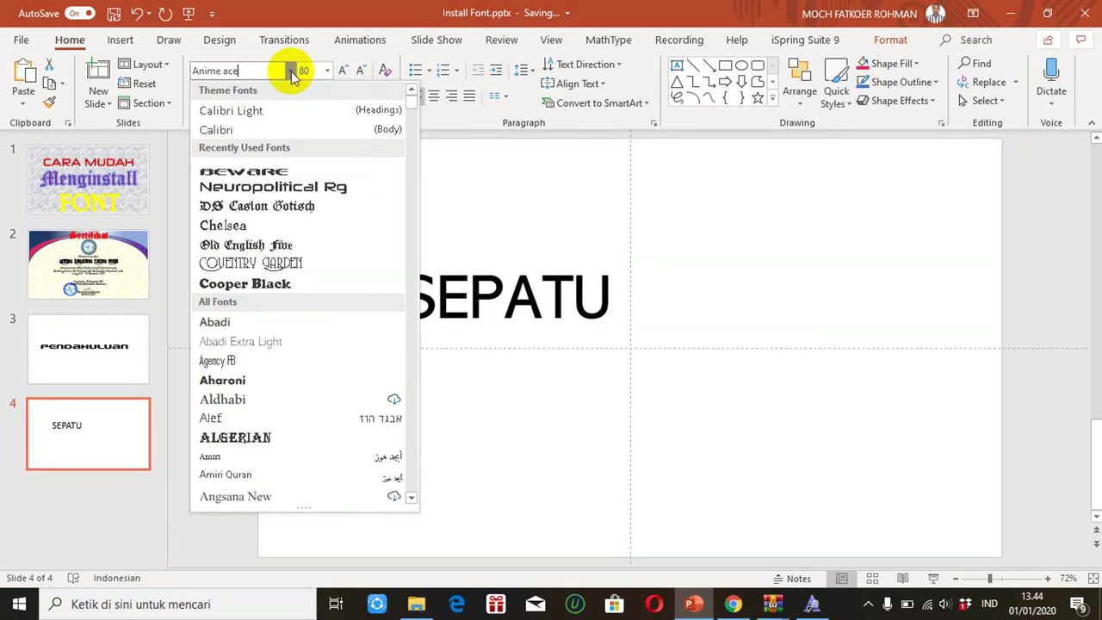
{"action": "key", "text": "Return"}
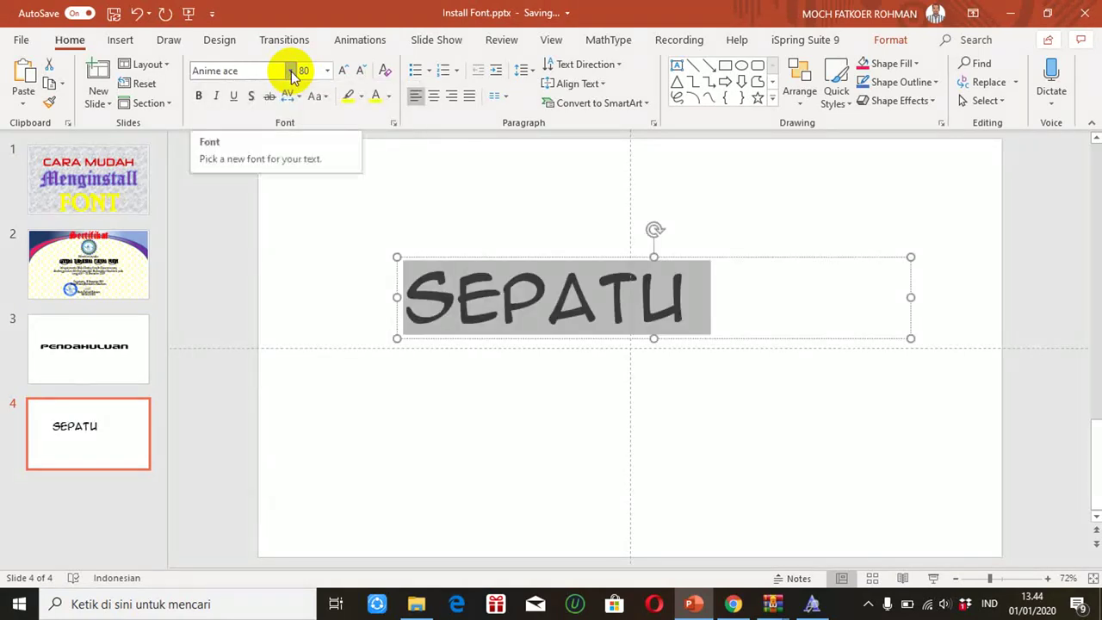
{"action": "left_click", "coordinate": [698, 329]}
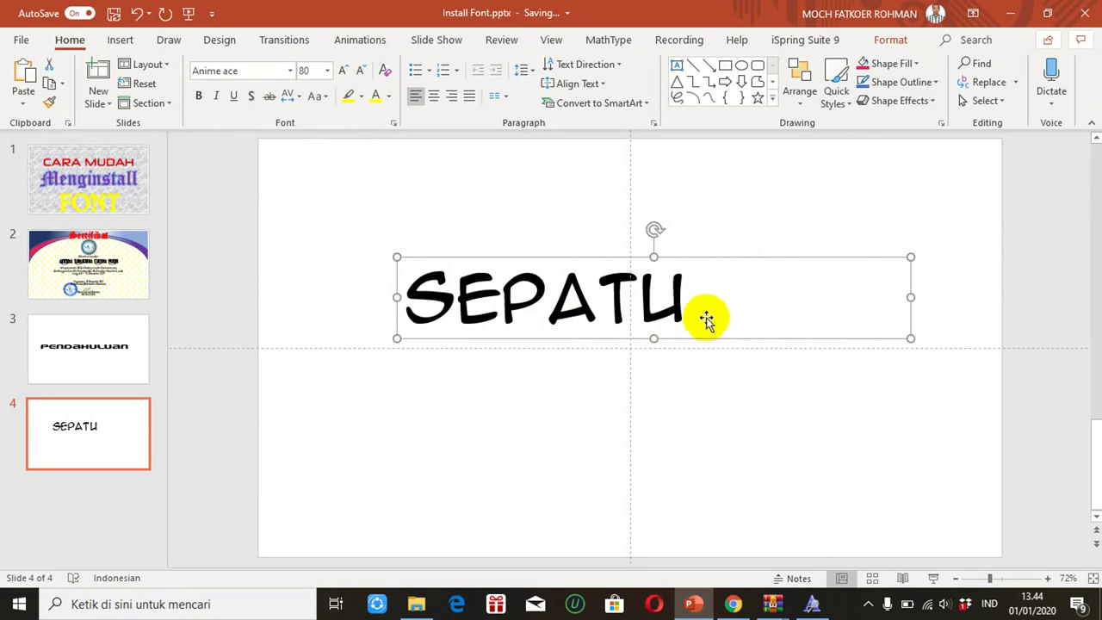
- Enlarge SEPATU to font size 96
{"action": "left_click", "coordinate": [416, 293]}
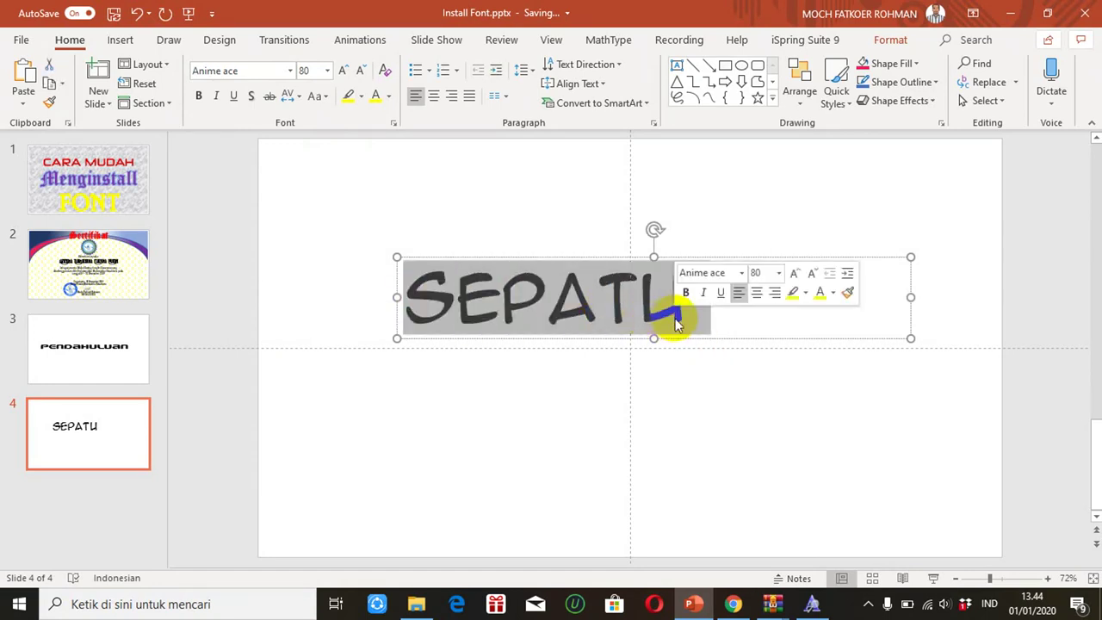
{"action": "left_click", "coordinate": [327, 71]}
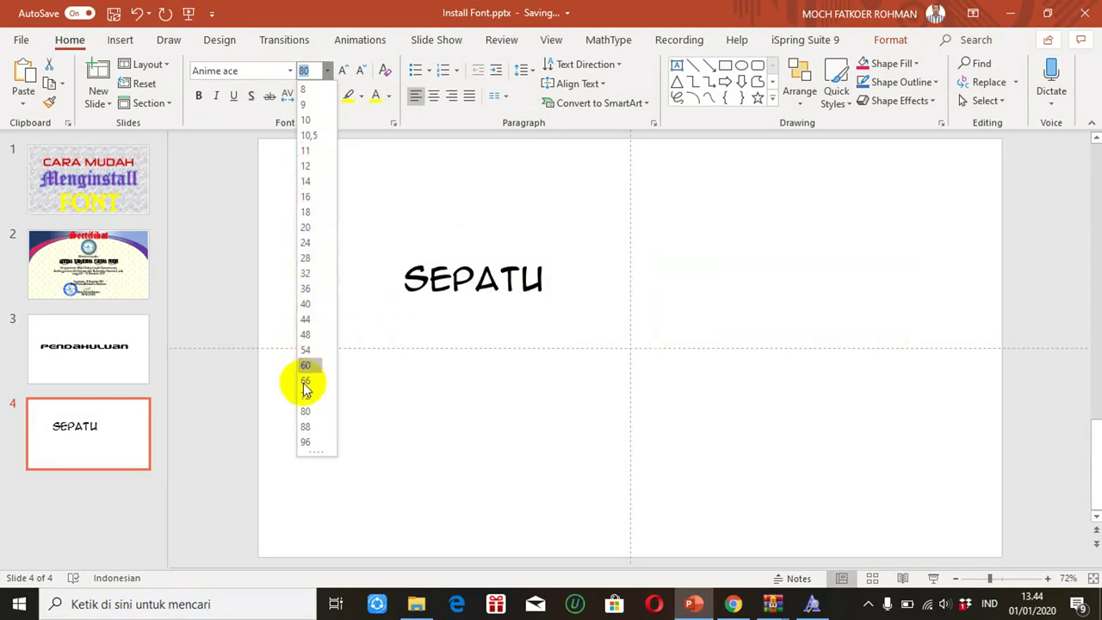
{"action": "left_click", "coordinate": [307, 442]}
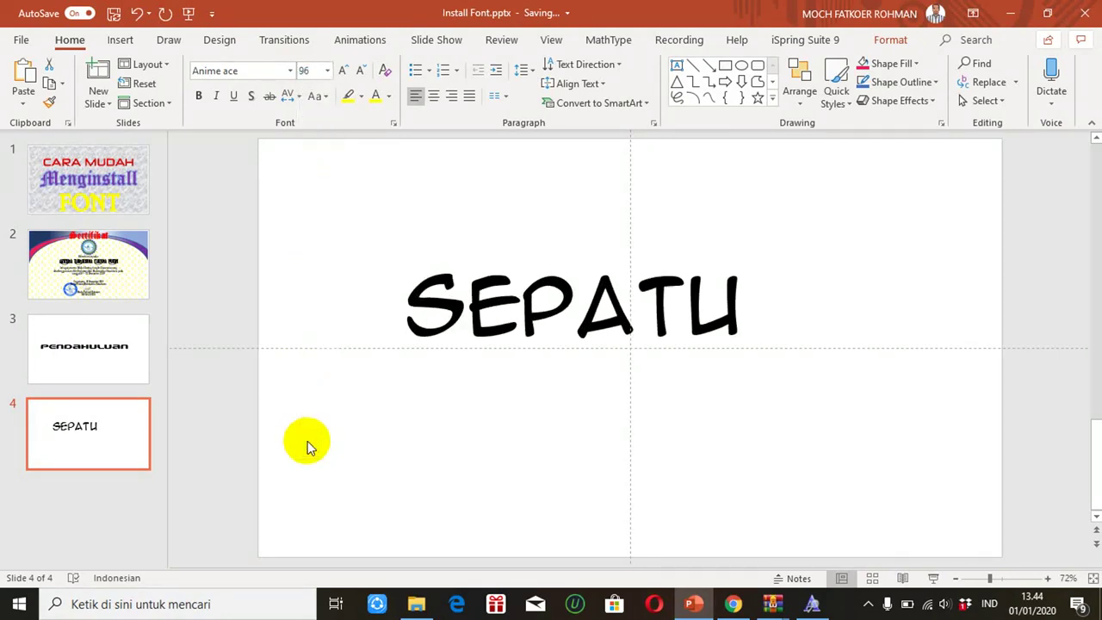
{"action": "left_click", "coordinate": [762, 402]}
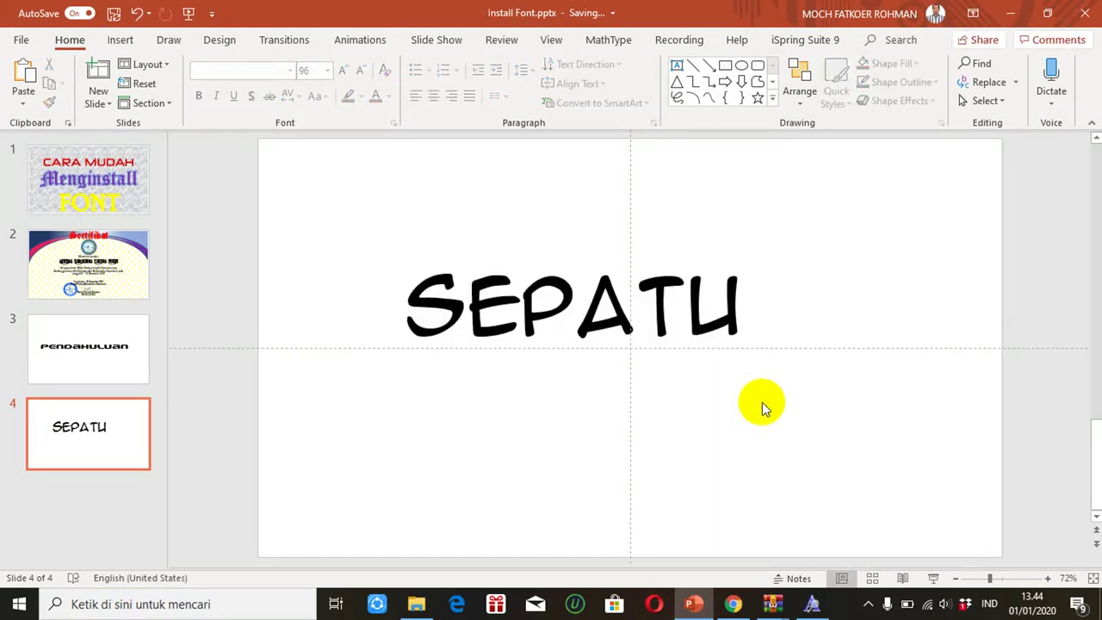